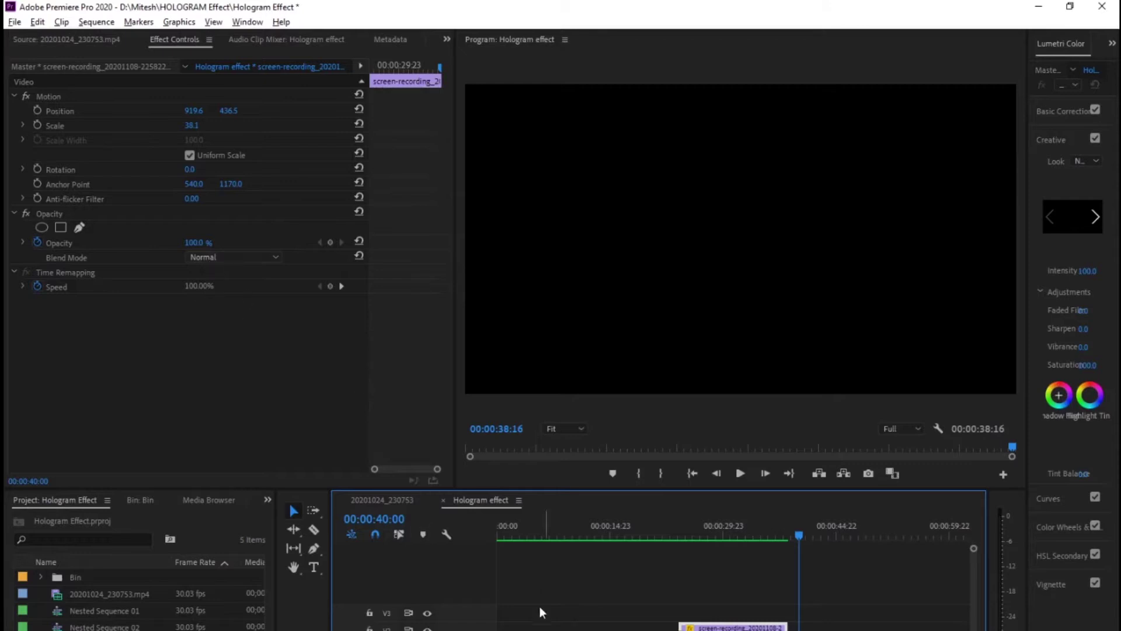
click(623, 535)
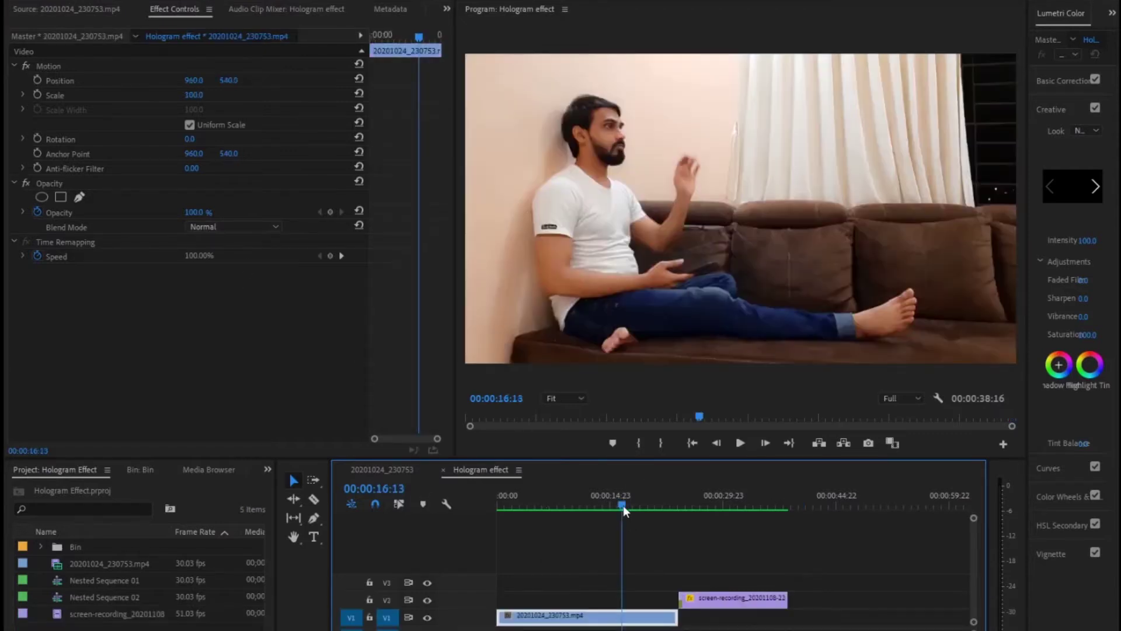
click(587, 507)
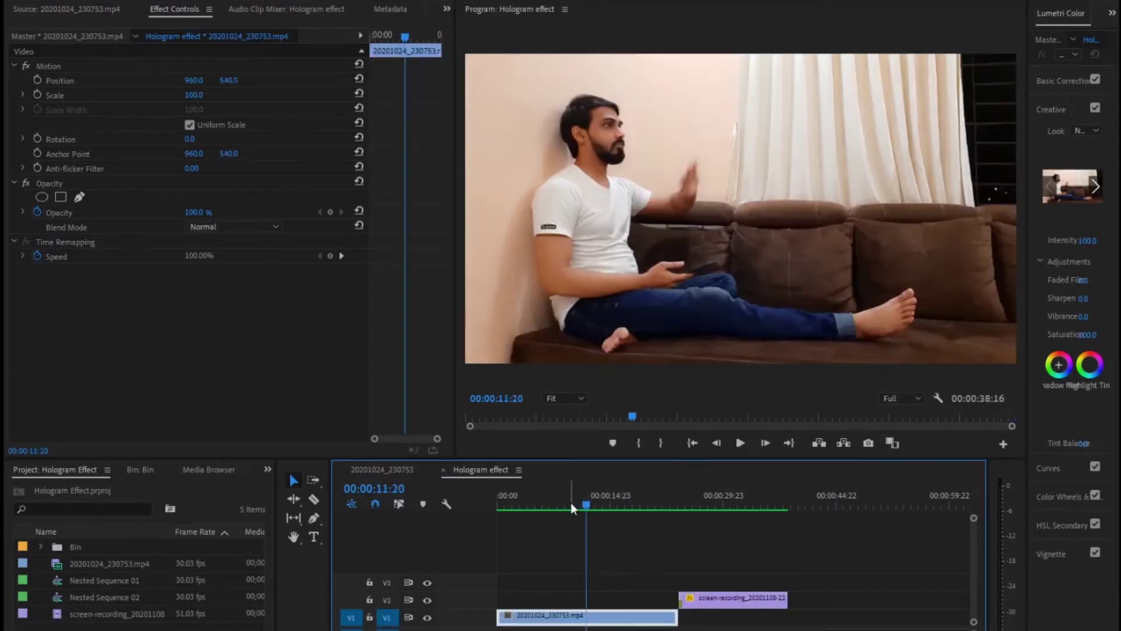
click(570, 503)
key(space)
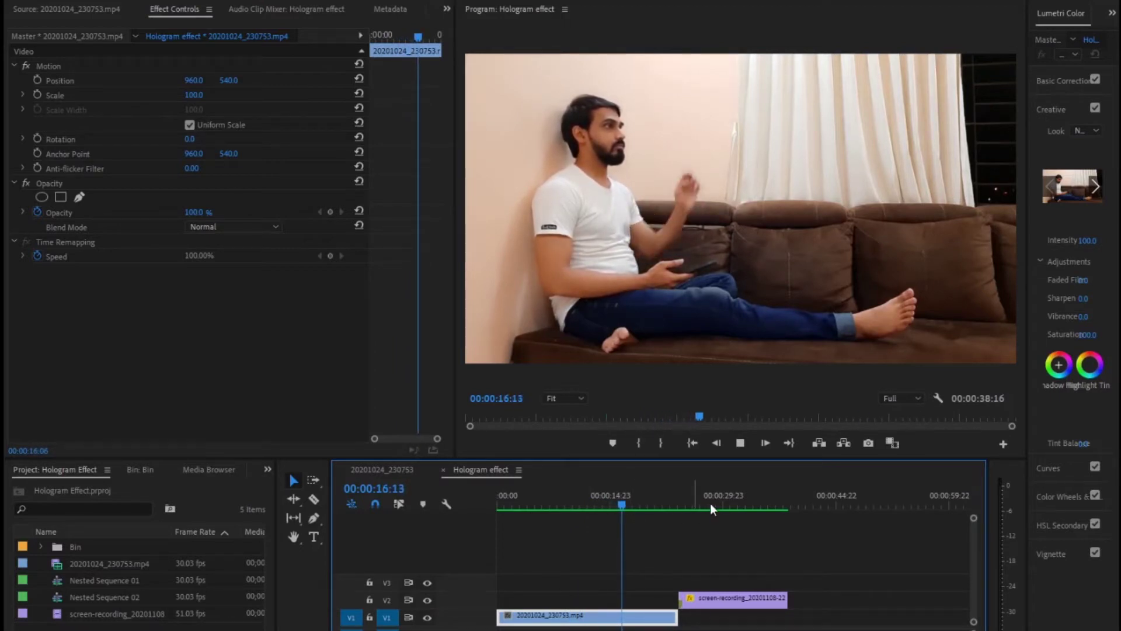
drag(710, 503, 756, 506)
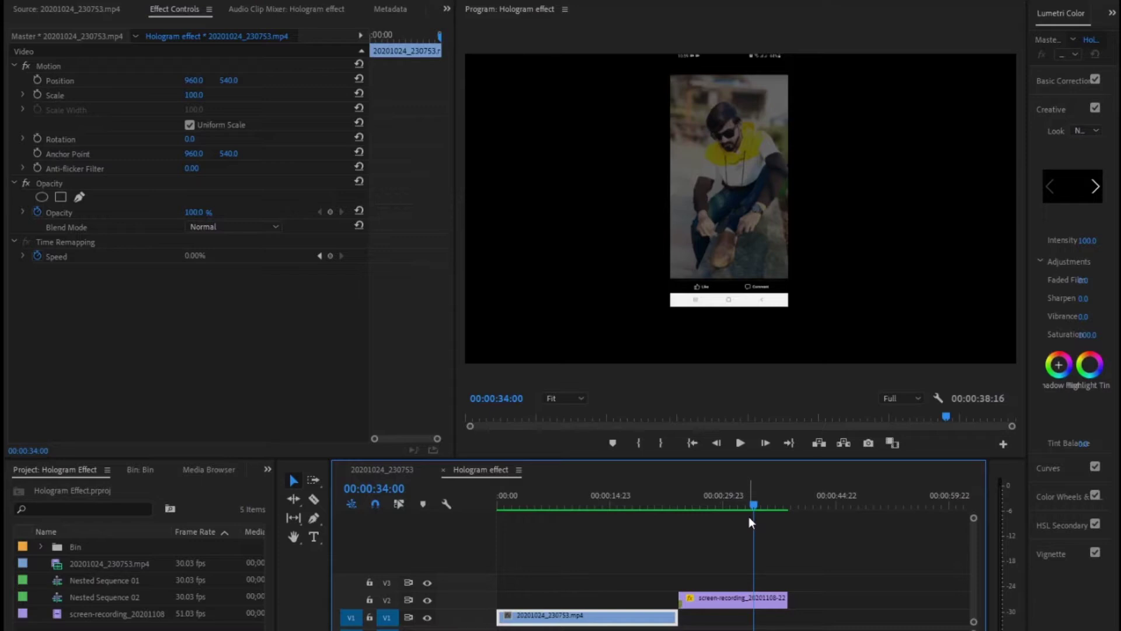
- Slide the V2 screen-recording clip left over the sofa footage, with the playhead at 00:00:09:21
click(726, 601)
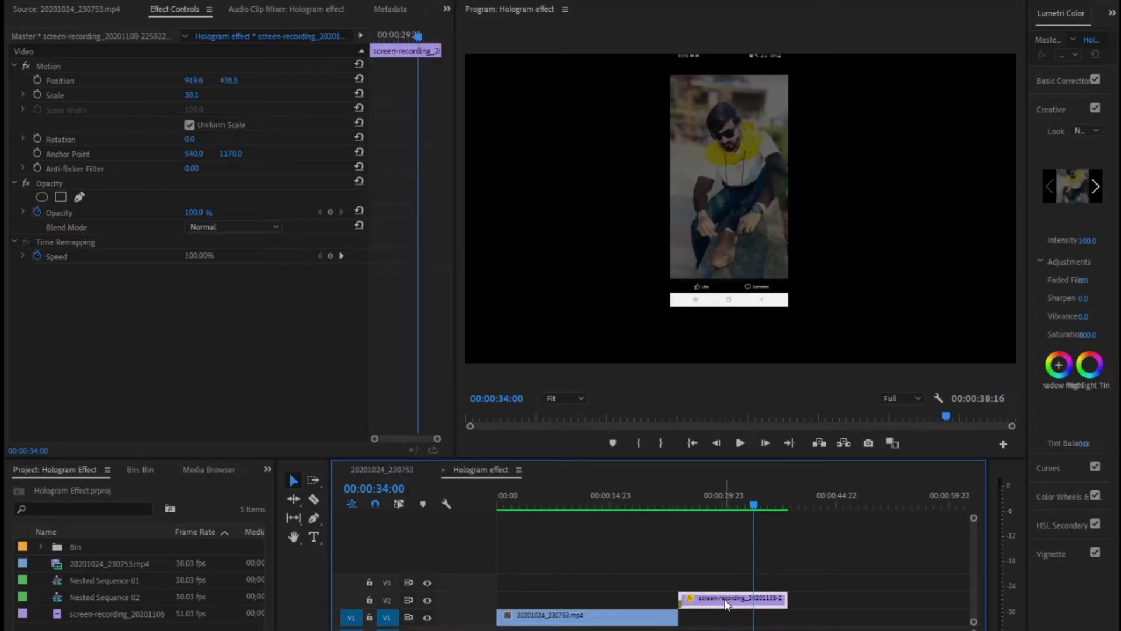
drag(724, 599, 610, 599)
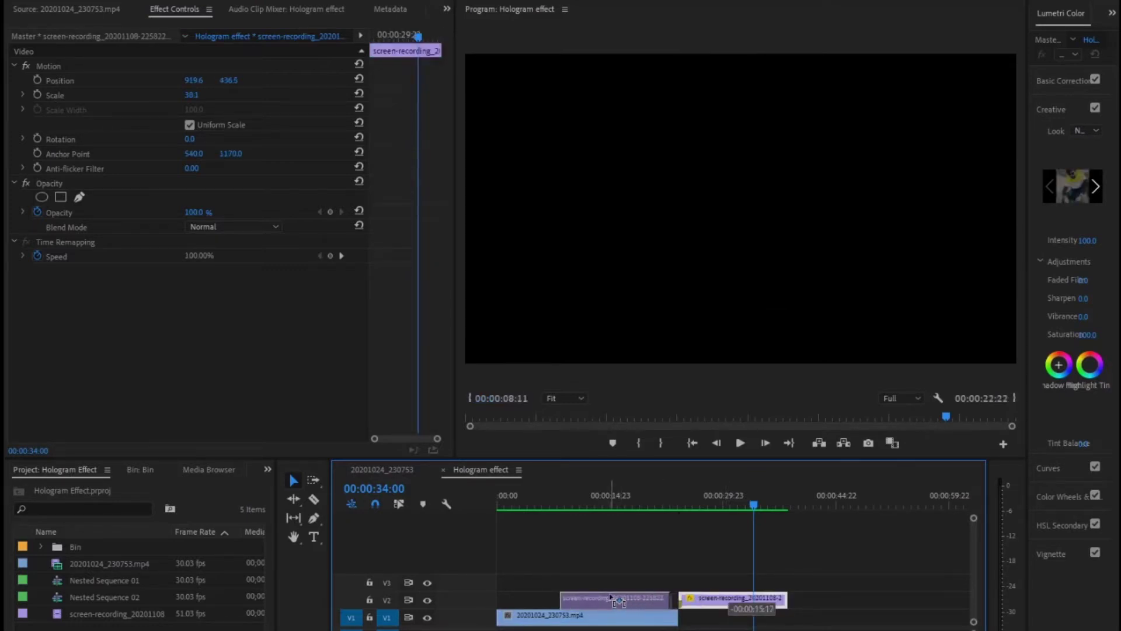
drag(611, 599, 612, 599)
click(572, 505)
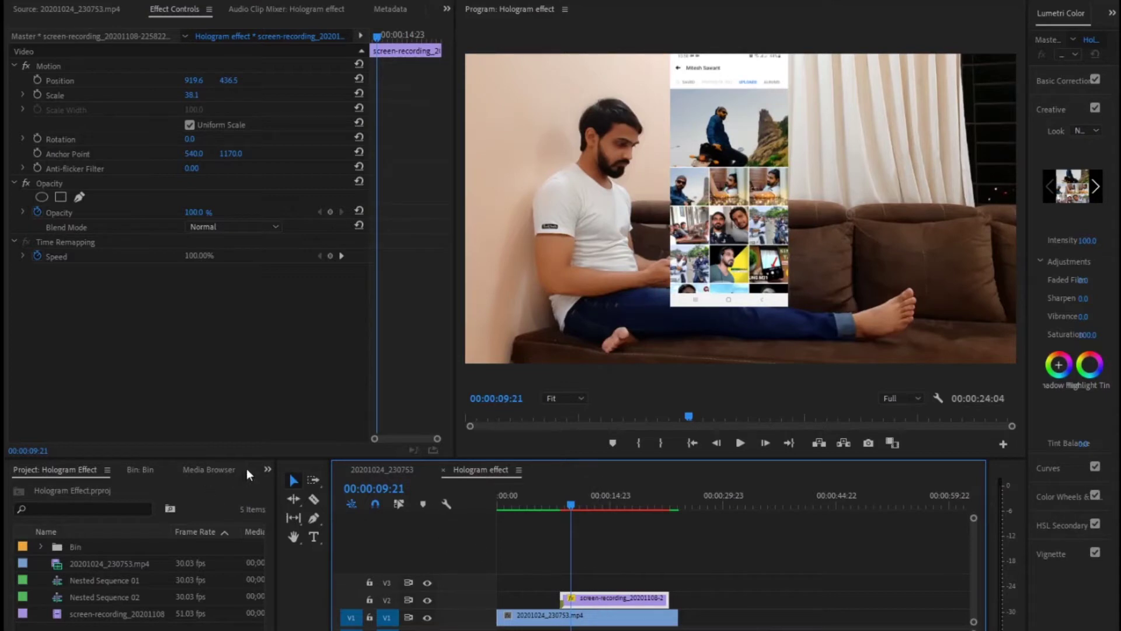
- Find the Crop effect in the Effects panel and apply it to the screen-recording clip
click(267, 468)
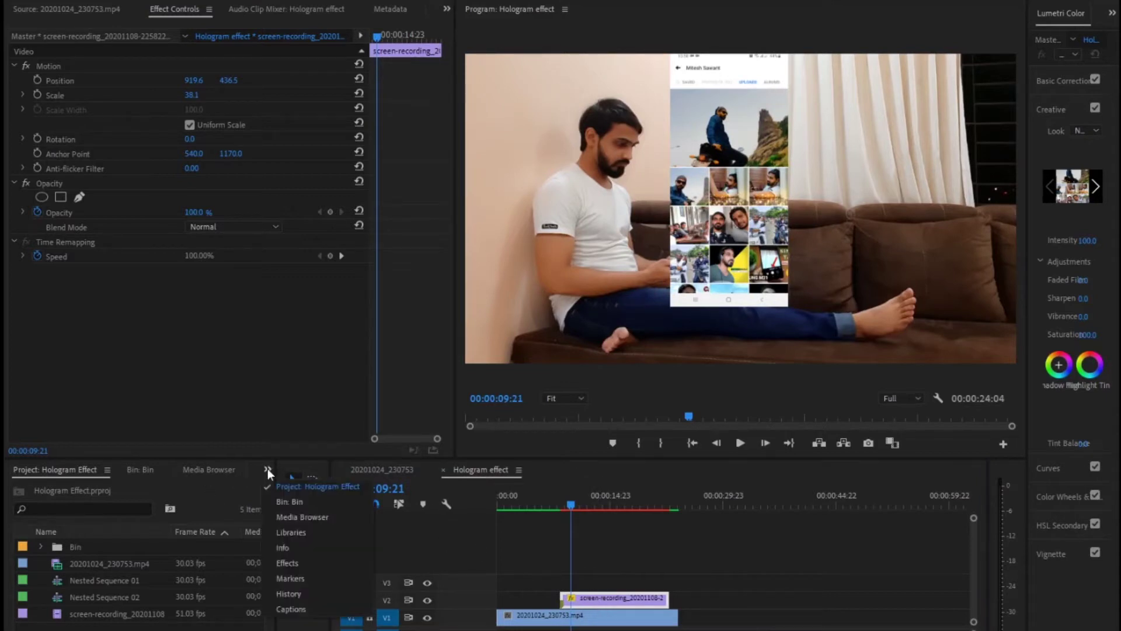
click(285, 562)
click(93, 489)
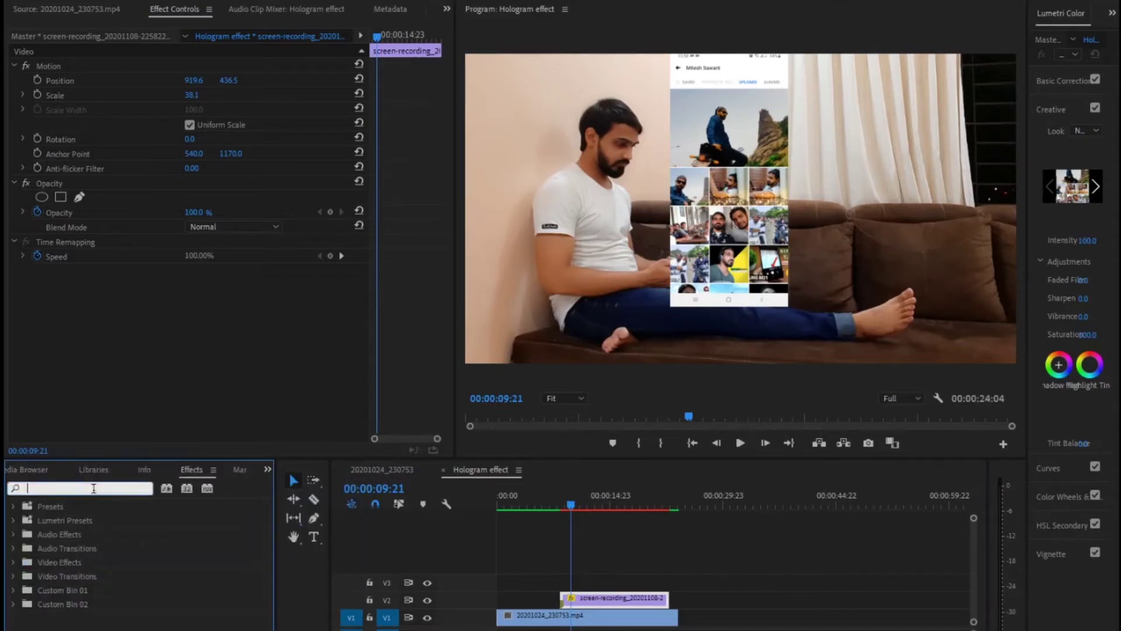
text(crop)
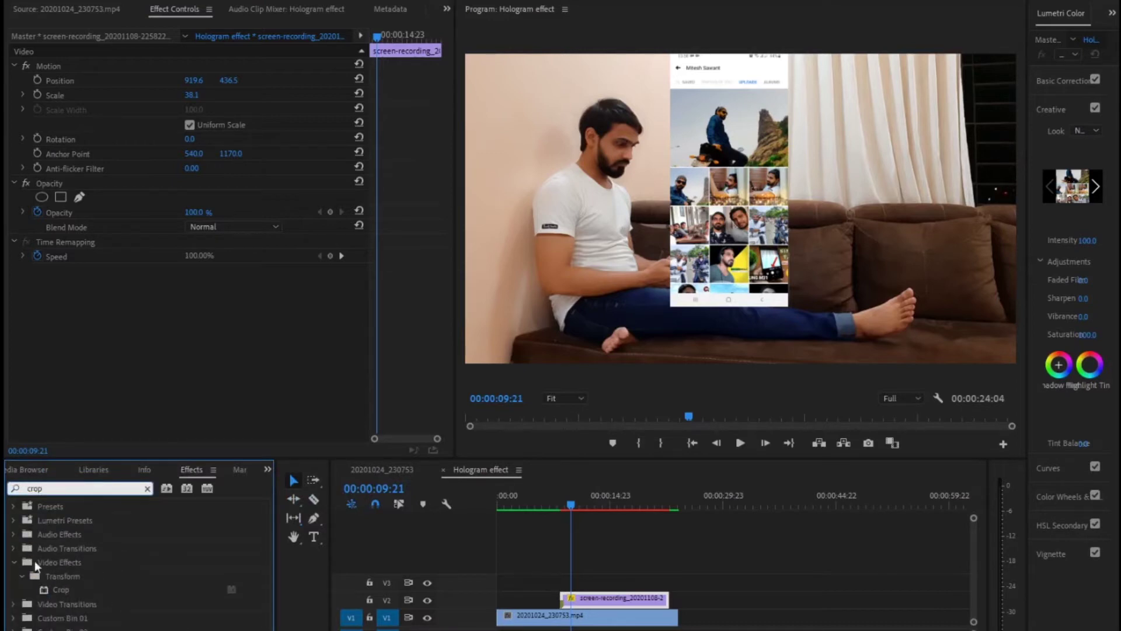
mouse_move(60, 589)
mouse_down()
mouse_move(524, 616)
mouse_move(622, 599)
mouse_up()
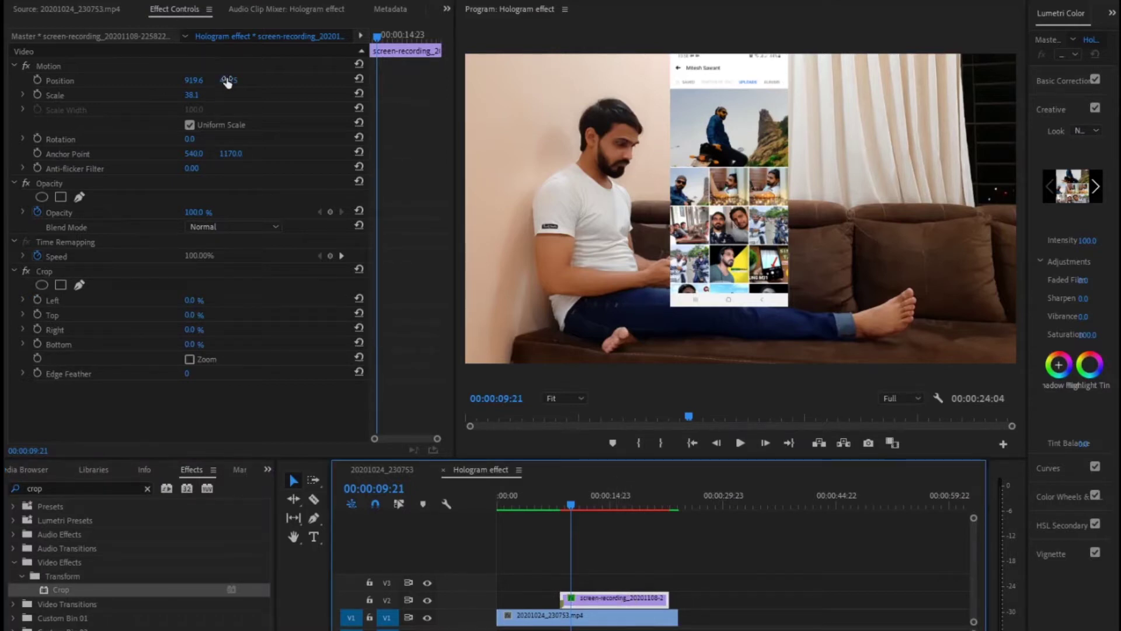
- Lower the recording to Position Y 501.5 and crop 8% off its top
drag(228, 80, 250, 80)
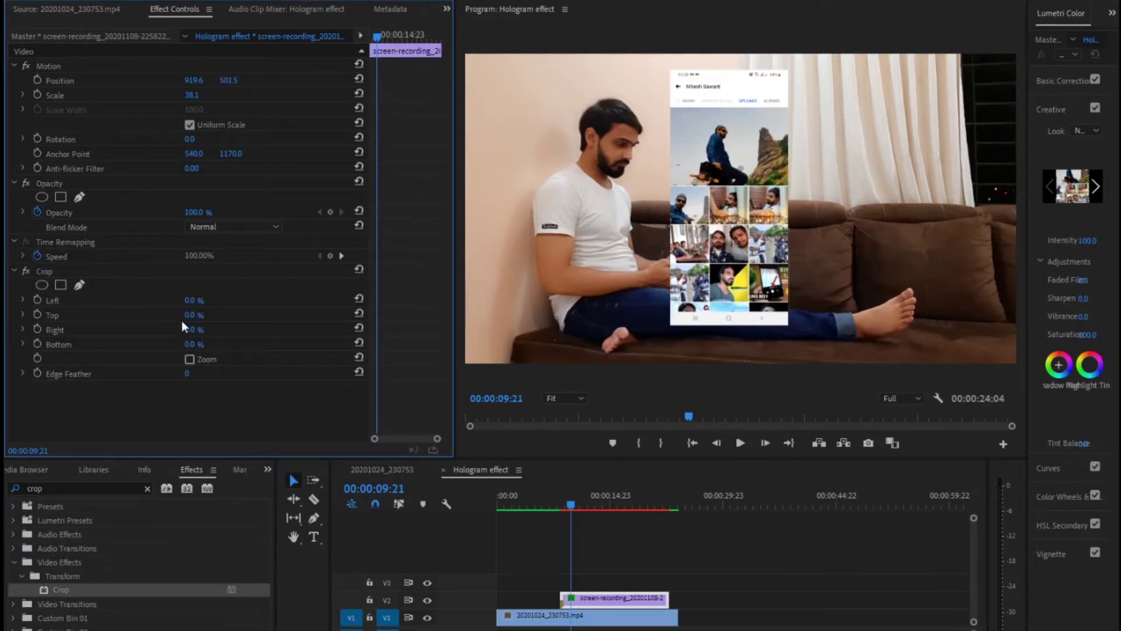
drag(190, 318, 201, 318)
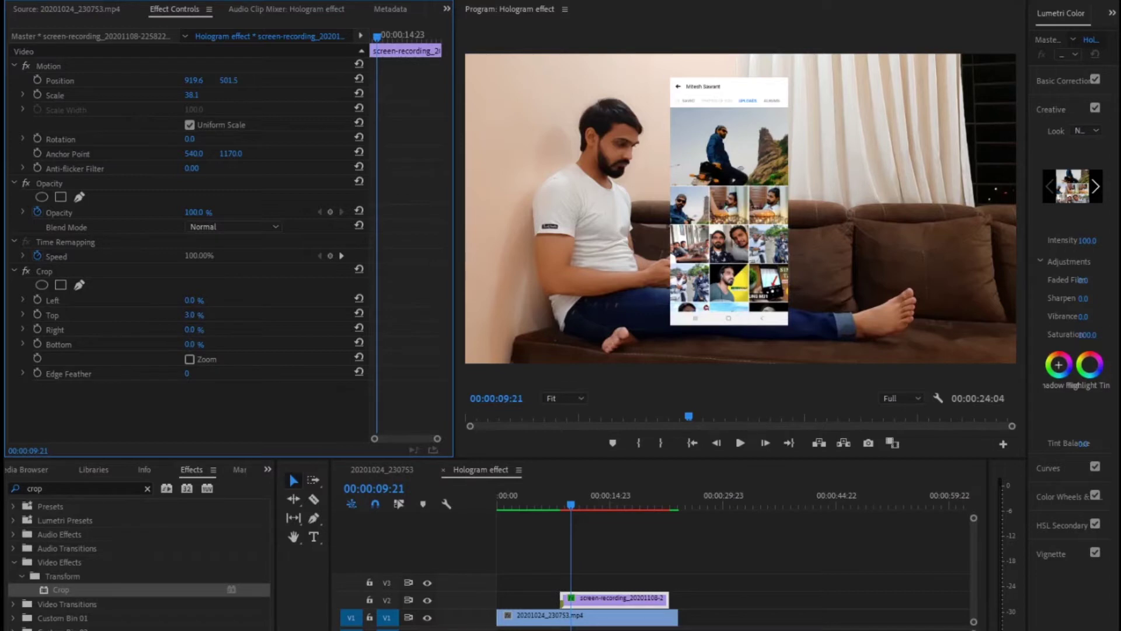
drag(194, 315, 208, 315)
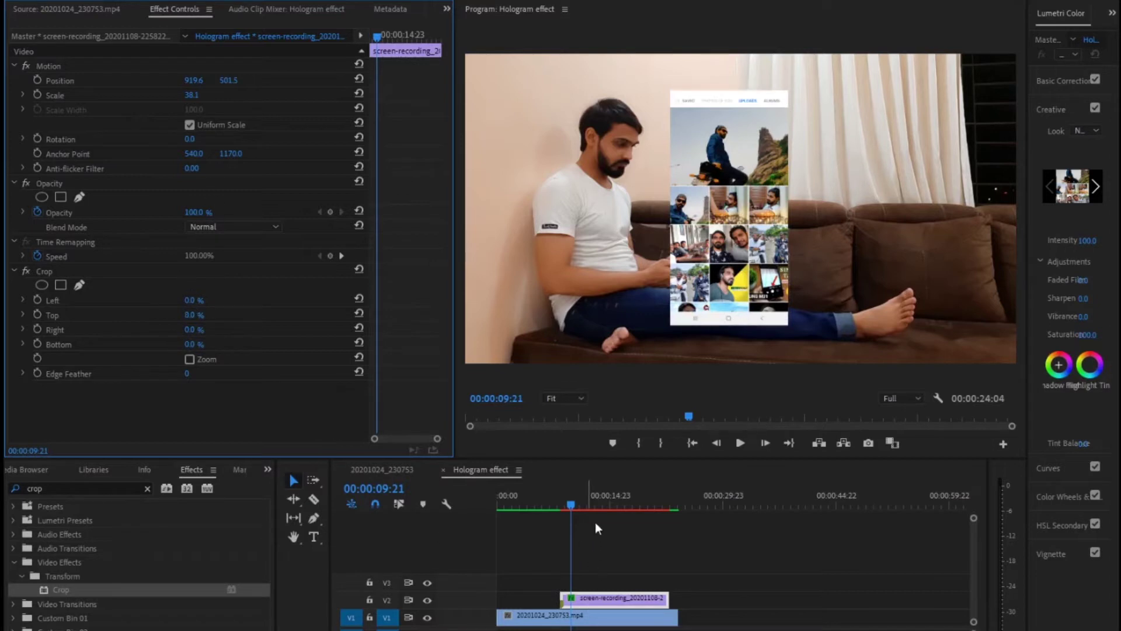
- Search the Effects panel for 'color RGB' and apply Color Balance (RGB) to the V2 clip
click(119, 485)
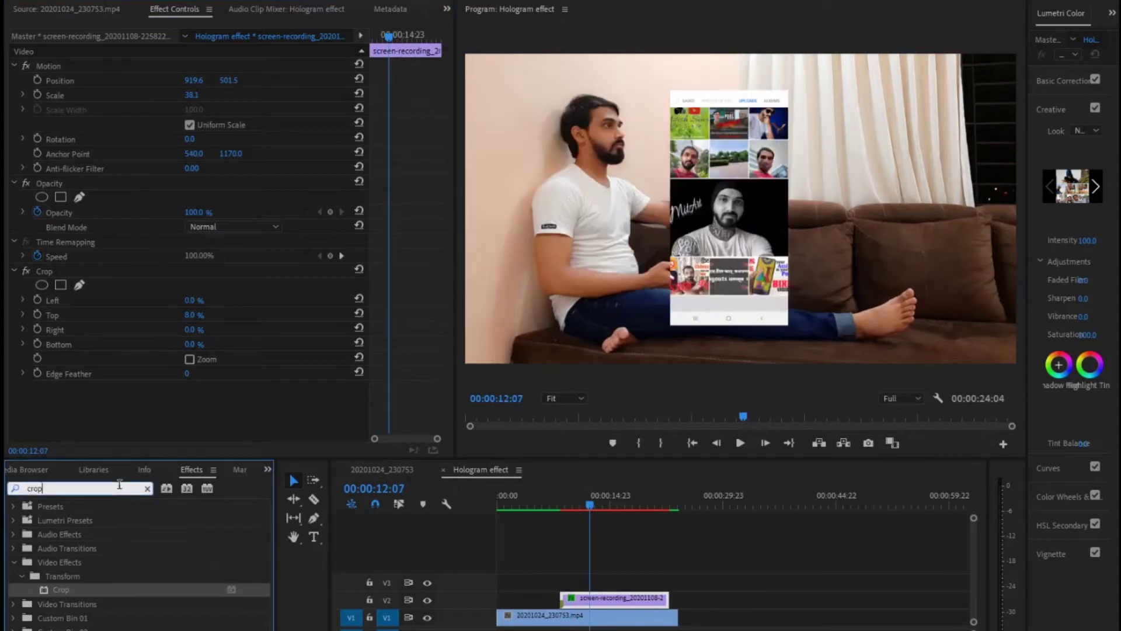
key(BackSpace)
key(BackSpace)
key(BackSpace)
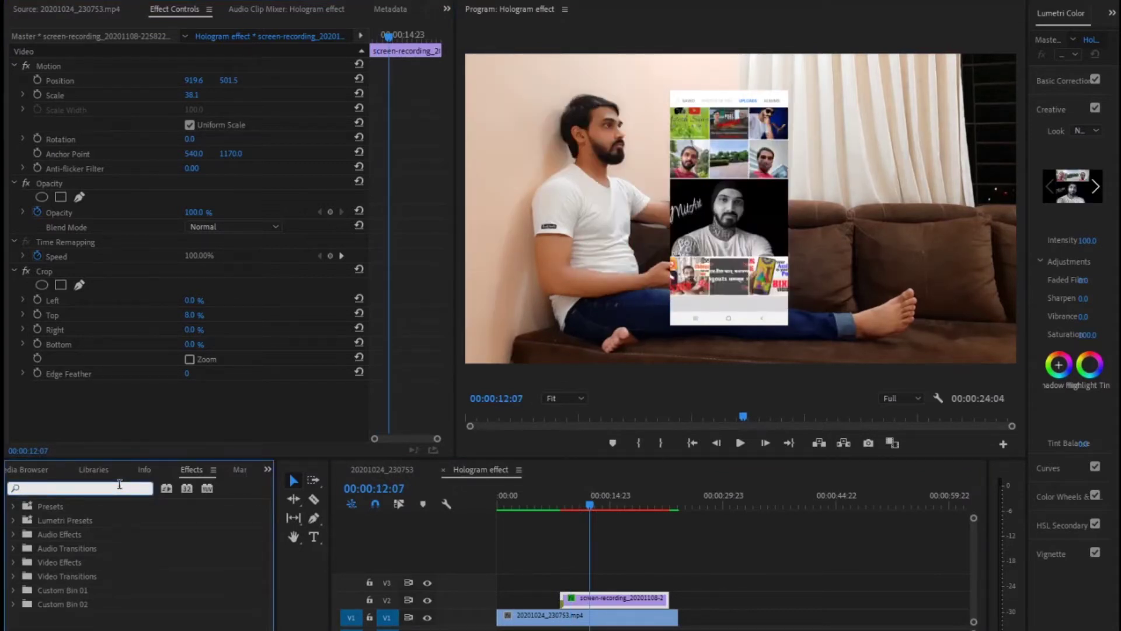
text(c)
text(o)
text(lor RGB)
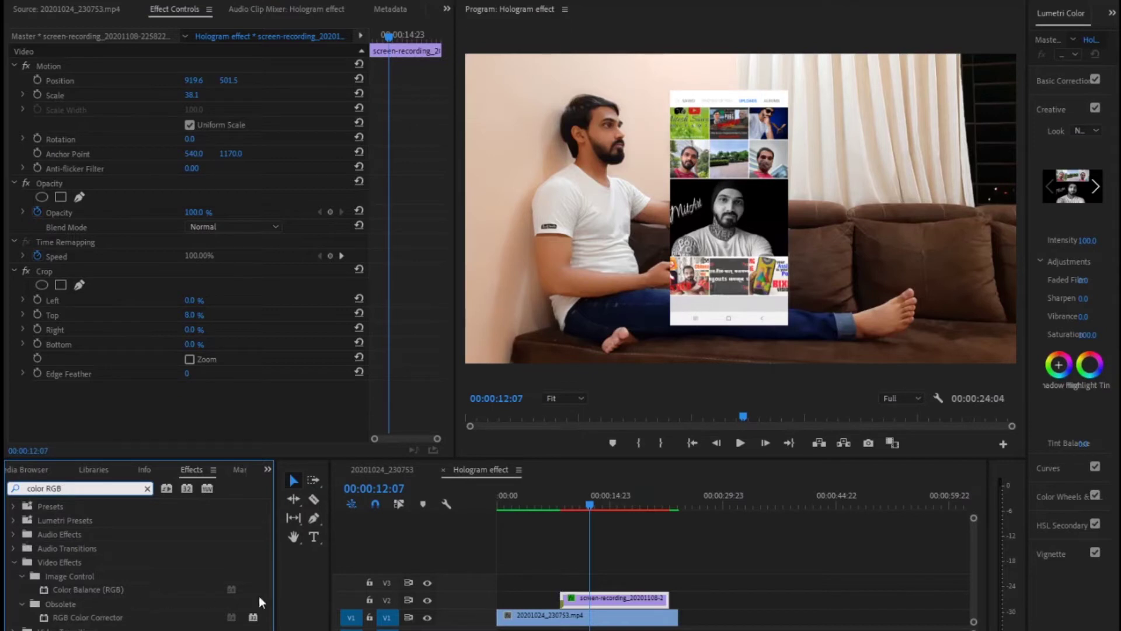
drag(626, 601, 628, 603)
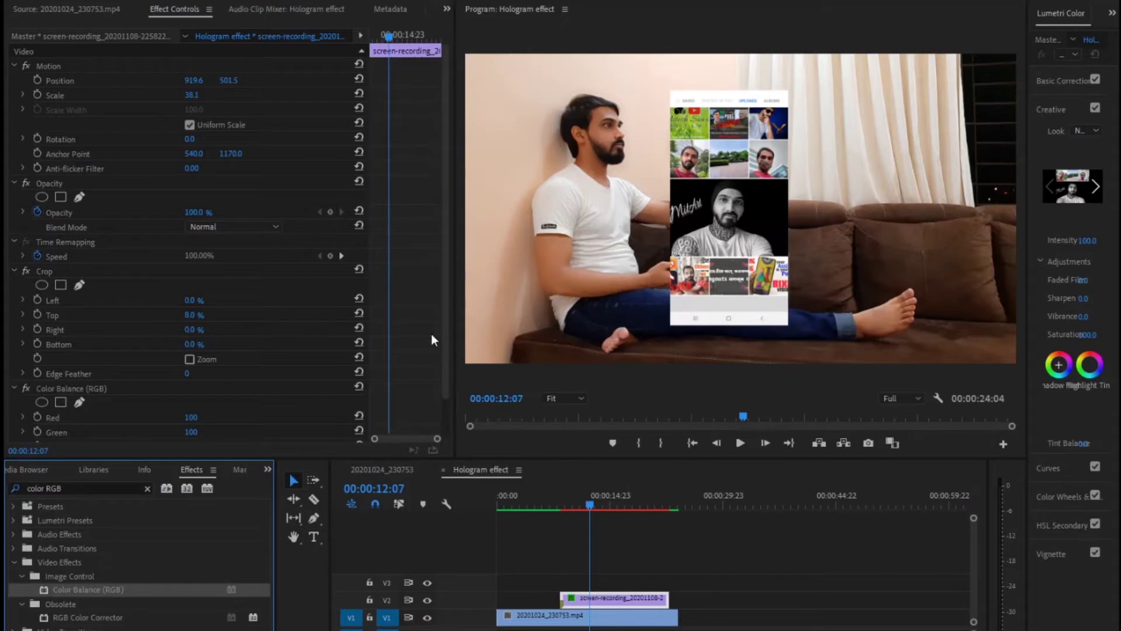
- Set Color Balance (RGB) to Red 0, Green 35 and Blue 40 for a dark teal tint
scroll(444, 366, down, 1)
scroll(448, 397, down, 3)
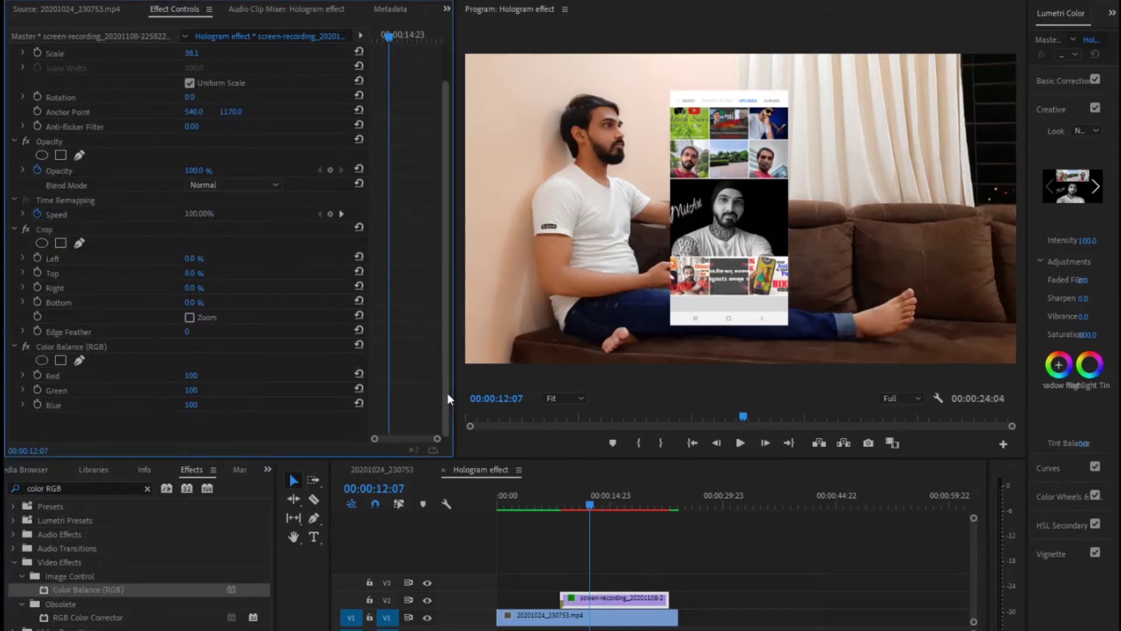
click(75, 348)
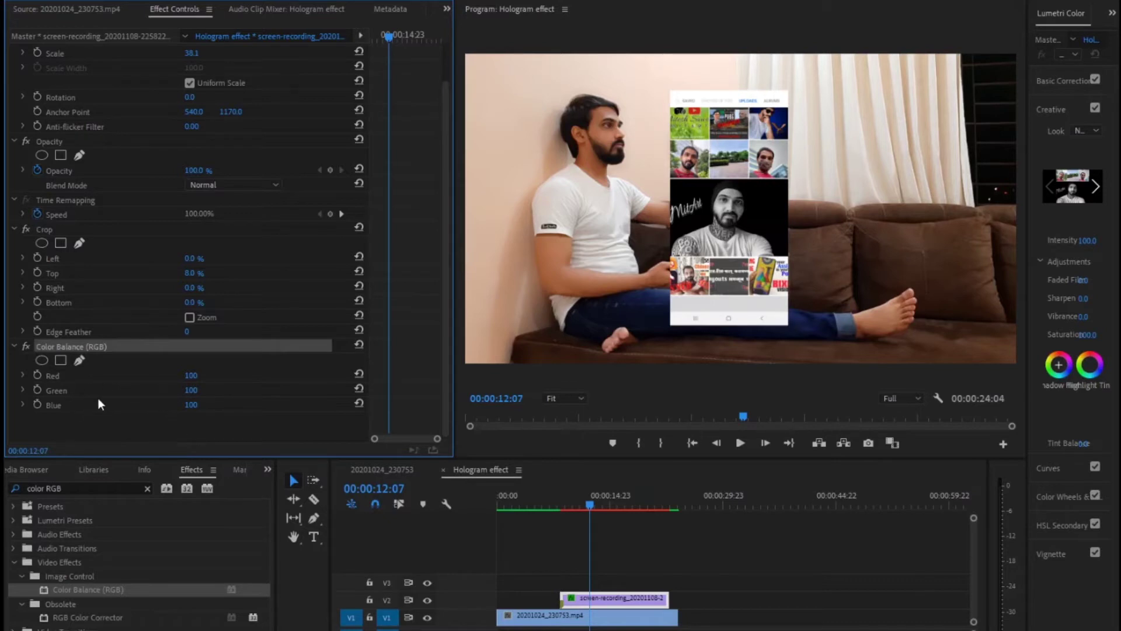
drag(189, 391, 141, 391)
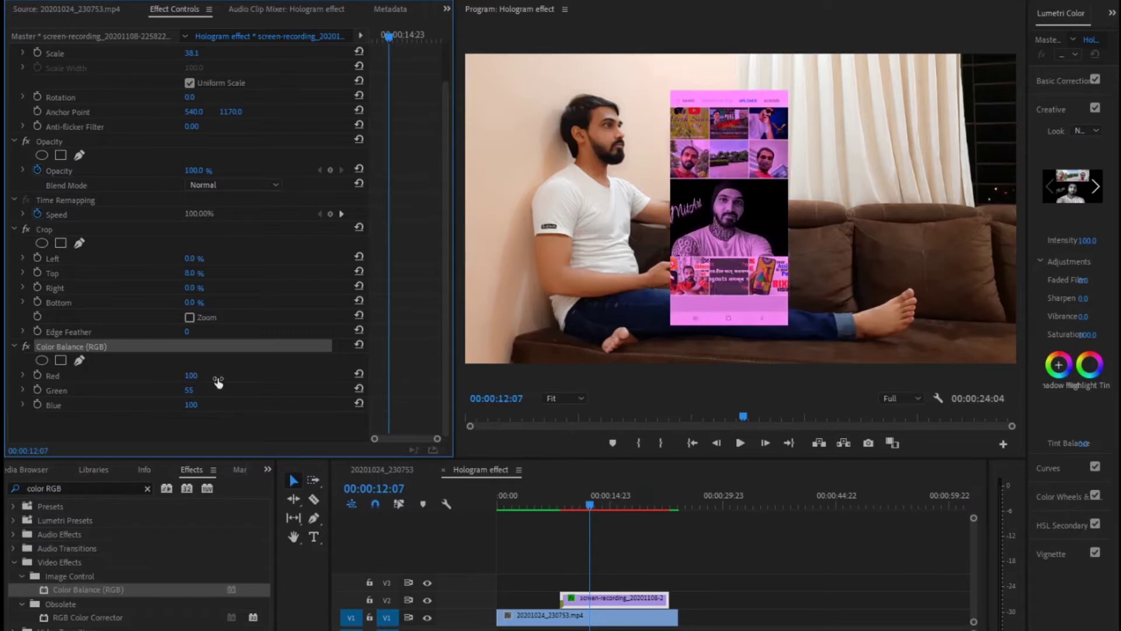
drag(188, 376, 130, 376)
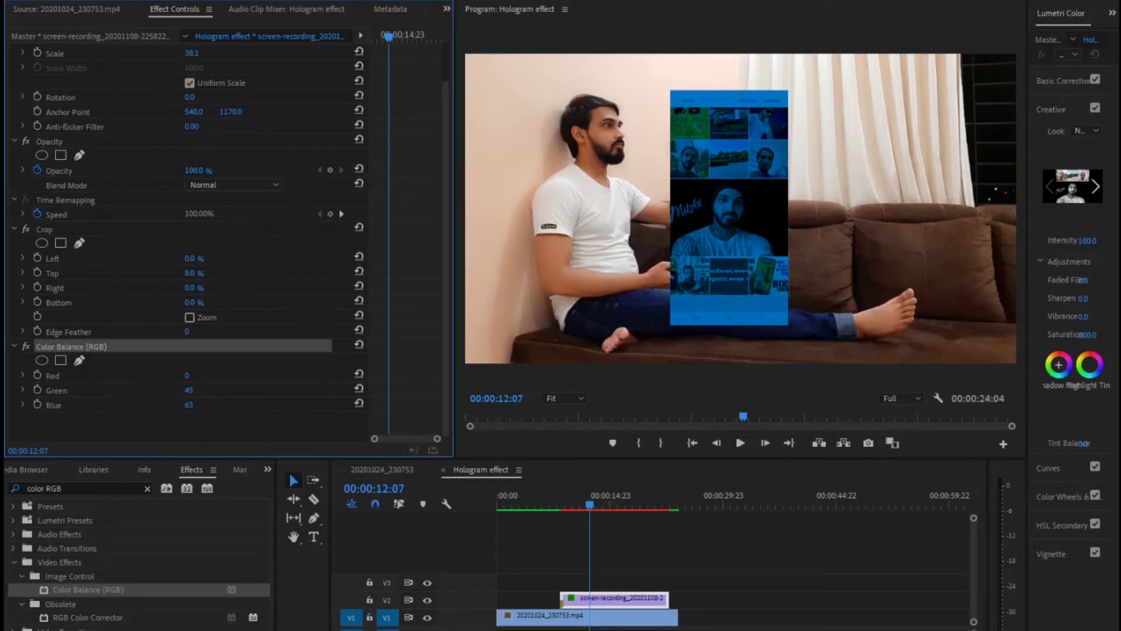
drag(189, 405, 187, 381)
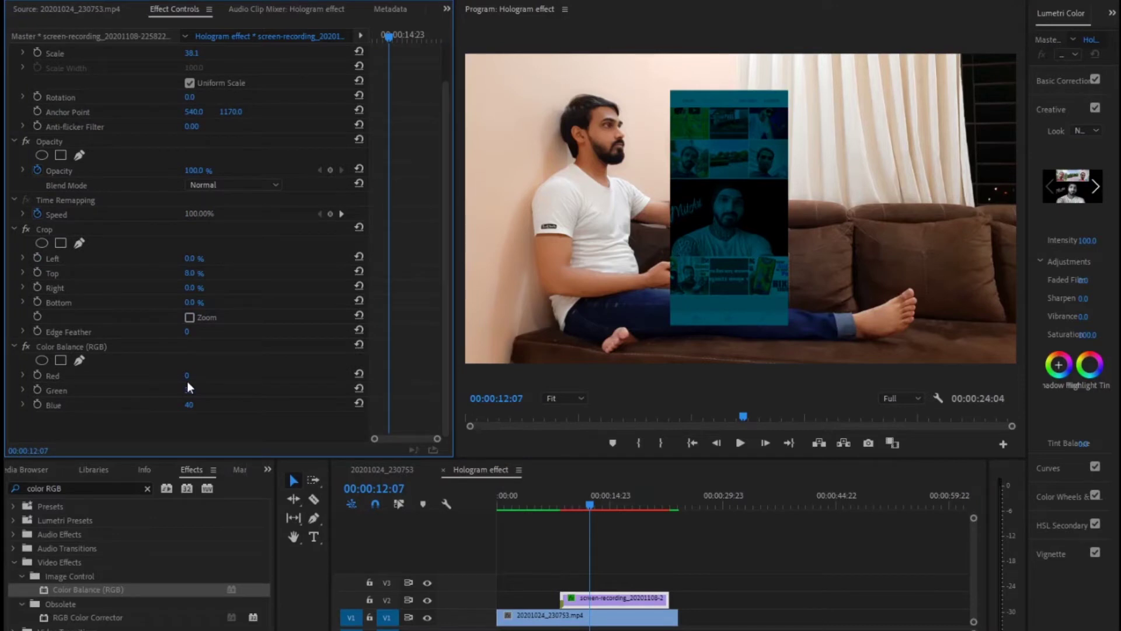
- Search for 'wave warp' and apply the Wave Warp effect to the screen-recording clip
click(97, 487)
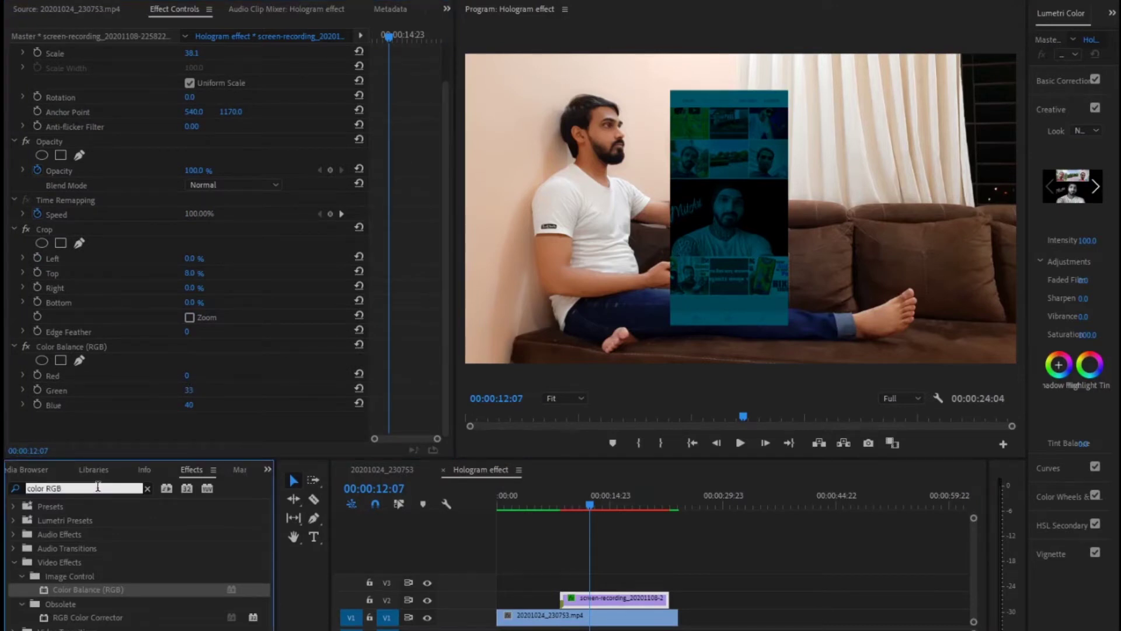
text(wave wrap)
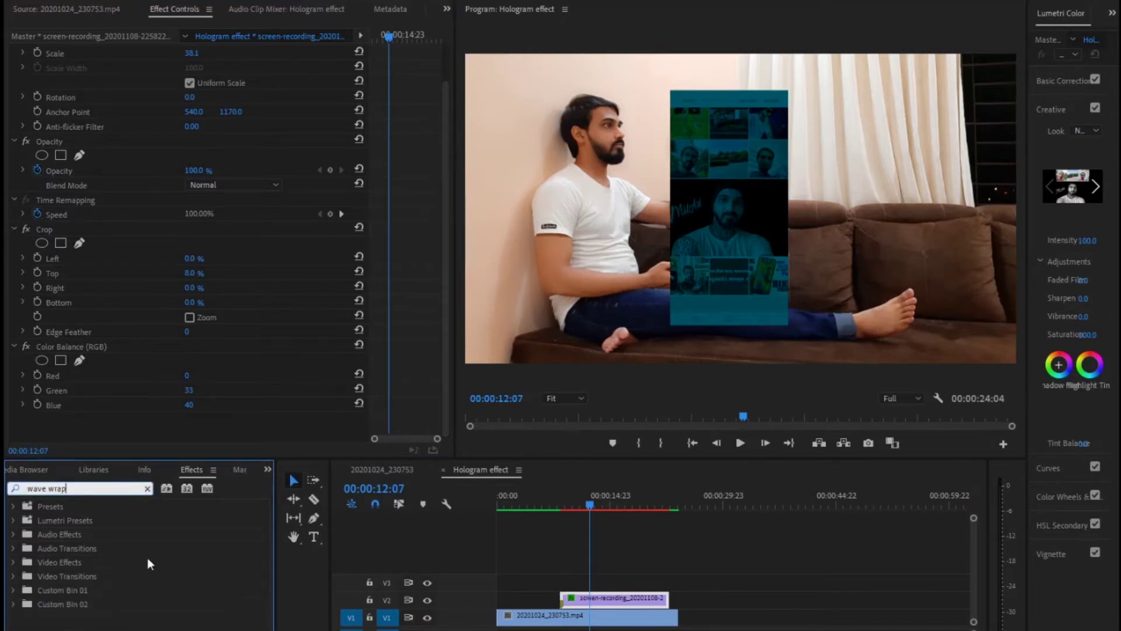
key(BackSpace)
key(BackSpace)
key(BackSpace)
text(arp)
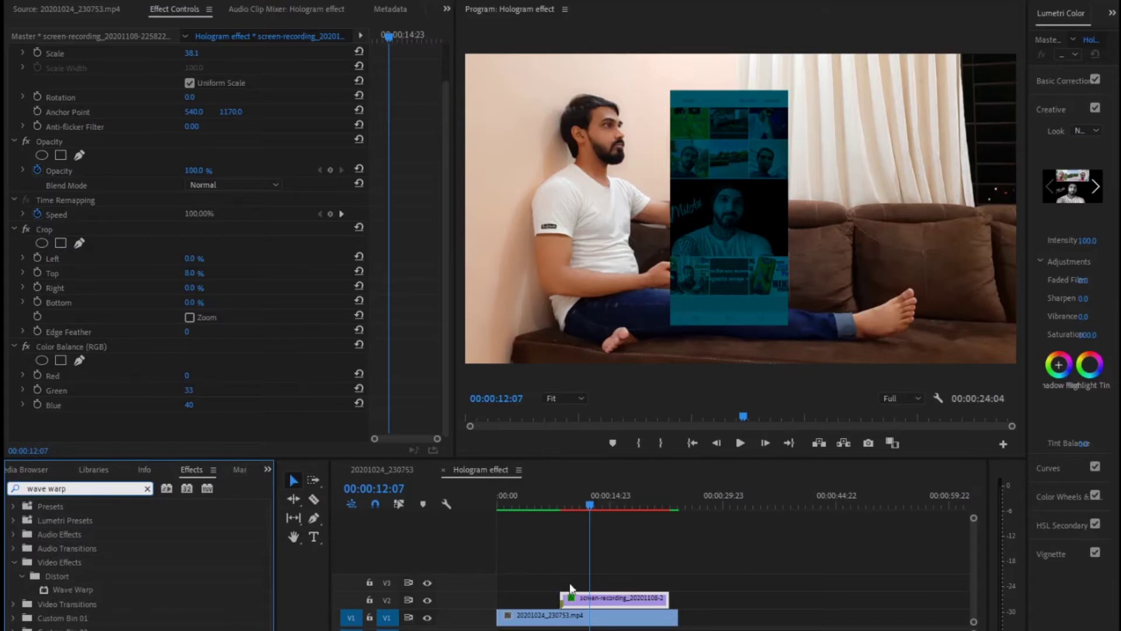
mouse_move(569, 586)
mouse_down()
mouse_move(599, 609)
mouse_move(601, 600)
mouse_up()
- Set the Wave Warp's Wave Type to Square
drag(446, 285, 444, 417)
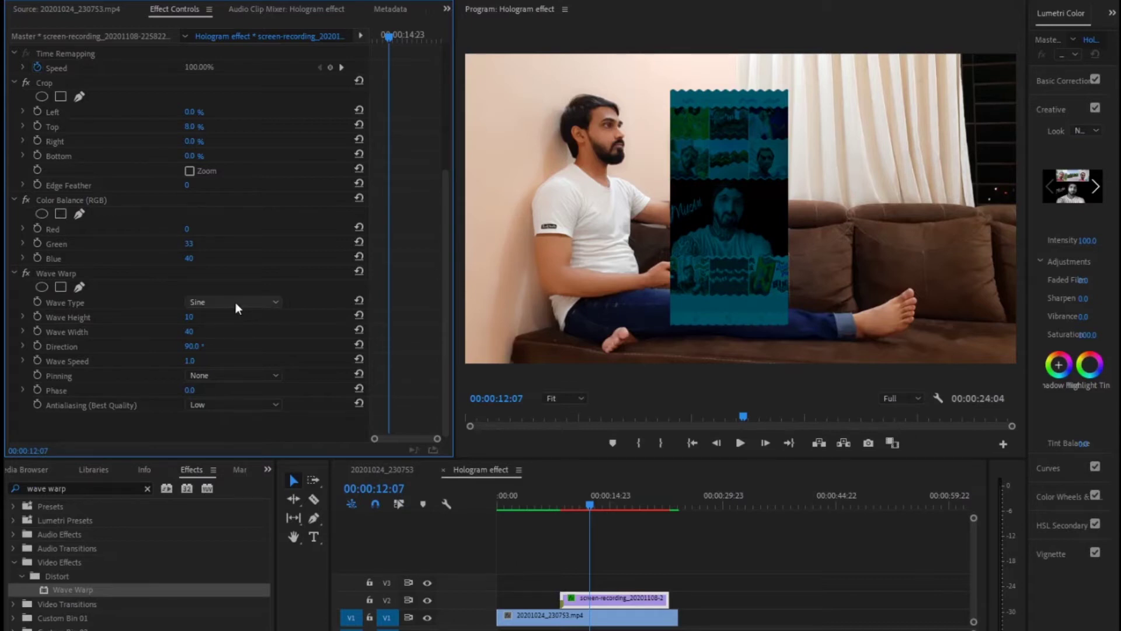
click(272, 300)
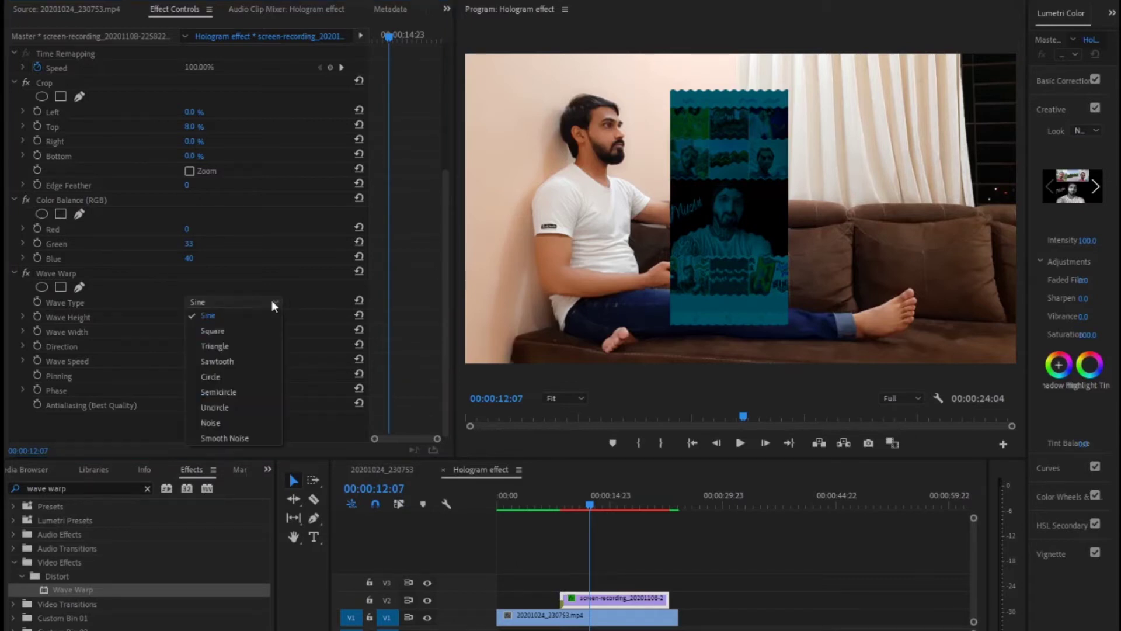
click(246, 329)
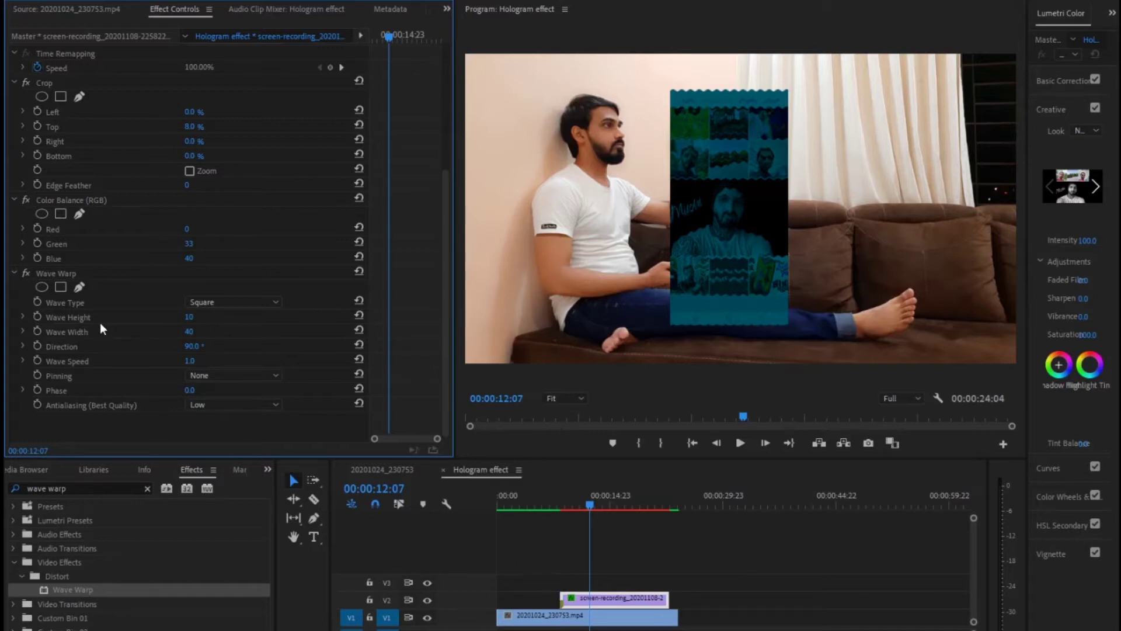
- Set Wave Warp to Wave Height 3 and Wave Width 5, leaving Wave Speed at 1.0
click(189, 317)
text(3)
key(Tab)
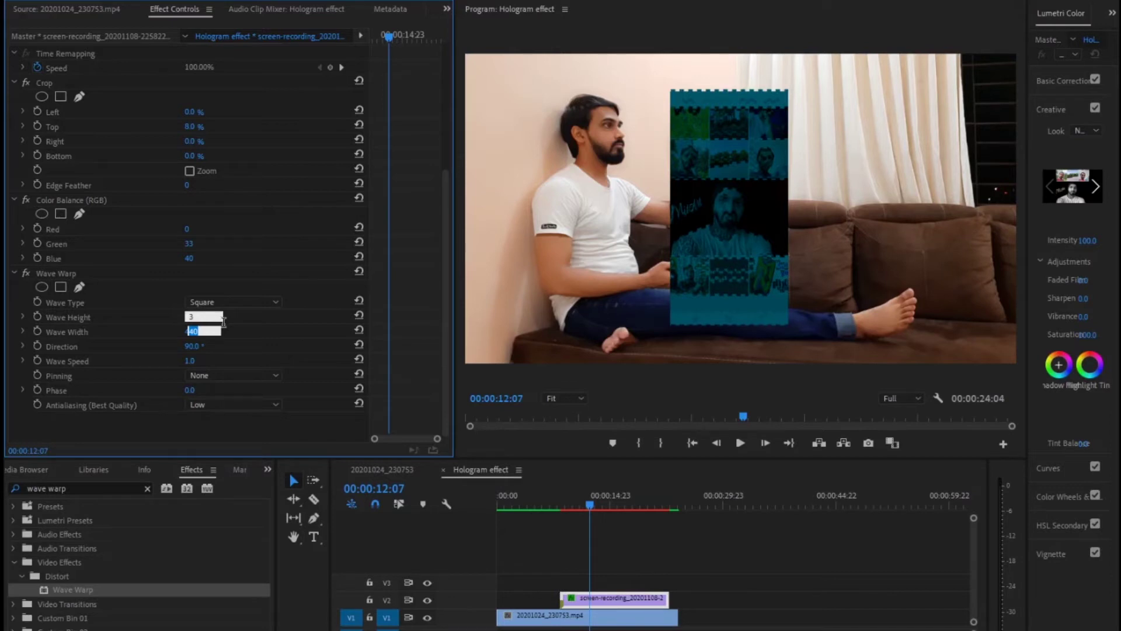
text(5)
key(Tab)
key(Tab)
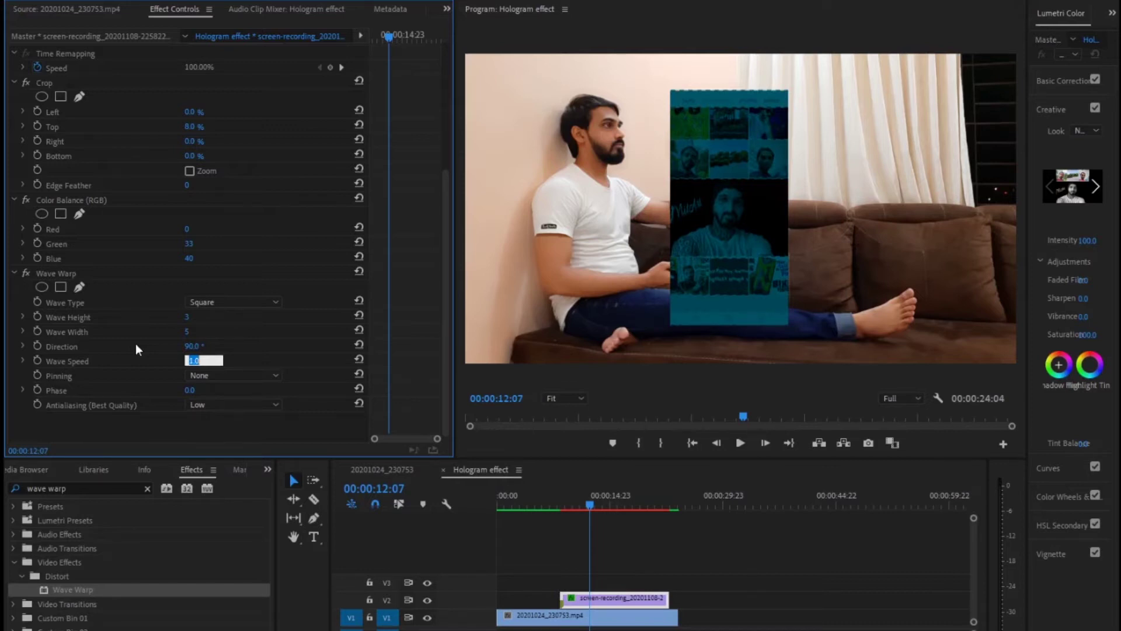
click(258, 343)
click(187, 317)
text(5)
key(Tab)
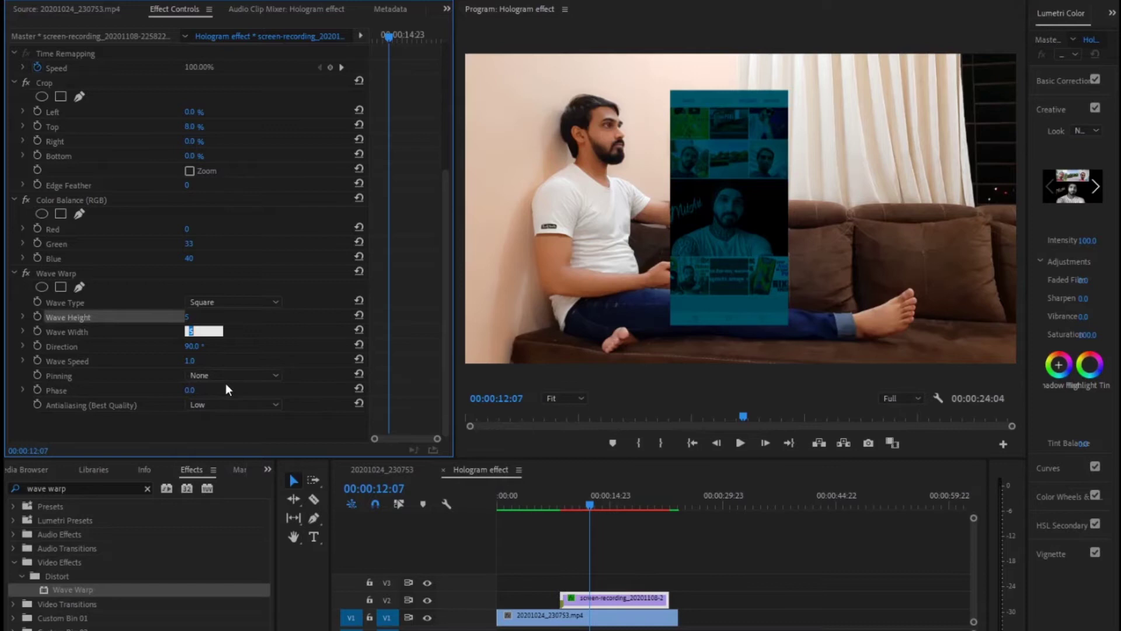
text(37)
key(Return)
drag(189, 331, 177, 331)
- Search for 'corner pin' and apply Corner Pin to the V2 clip, bringing its parameters into view
click(106, 486)
key(BackSpace)
key(BackSpace)
key(BackSpace)
key(BackSpace)
key(BackSpace)
key(BackSpace)
key(BackSpace)
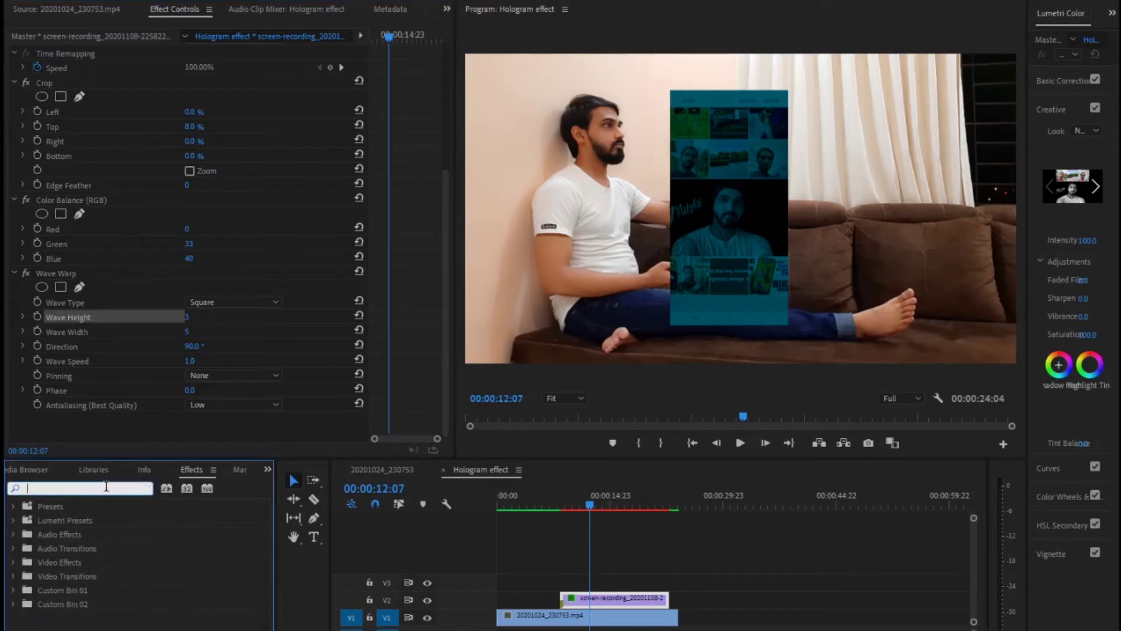
text(co)
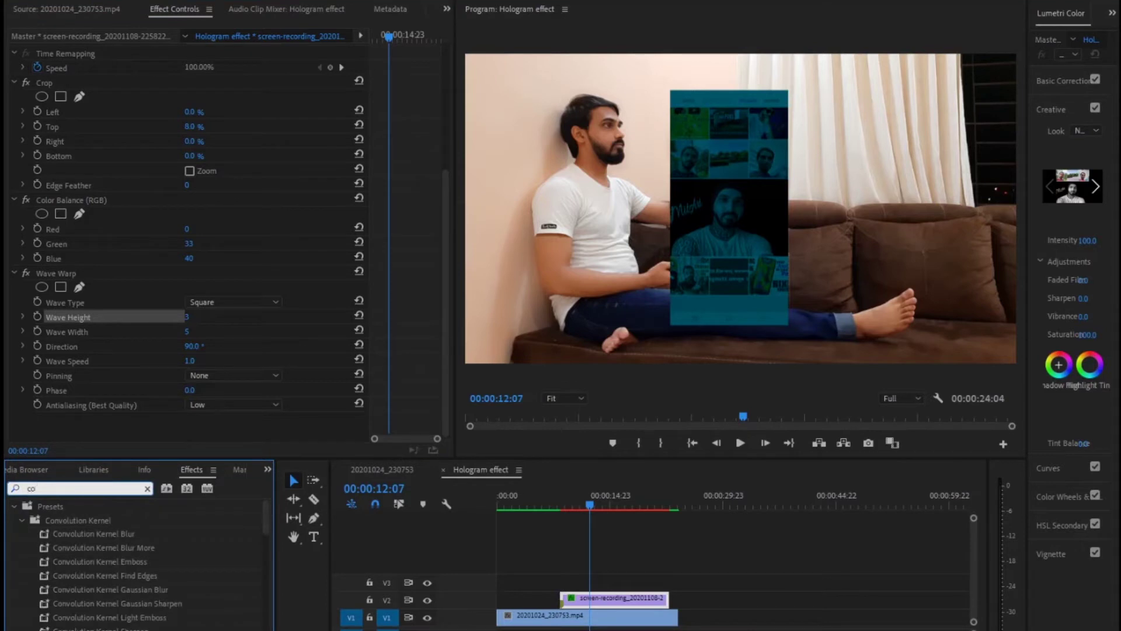
text(rn)
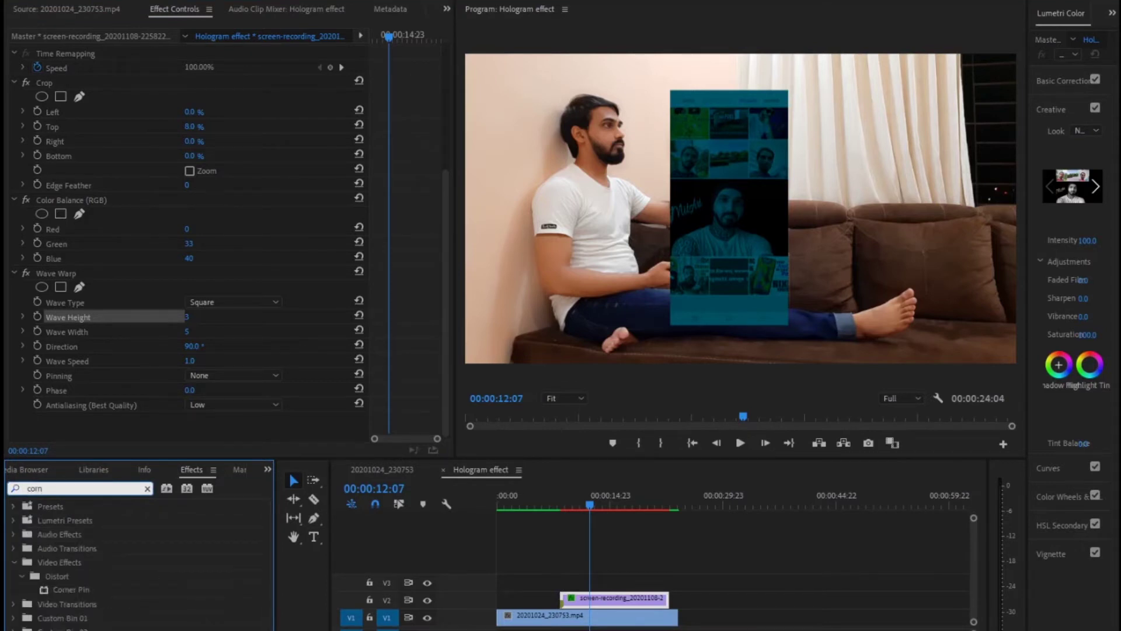
text(er pin)
drag(64, 589, 614, 602)
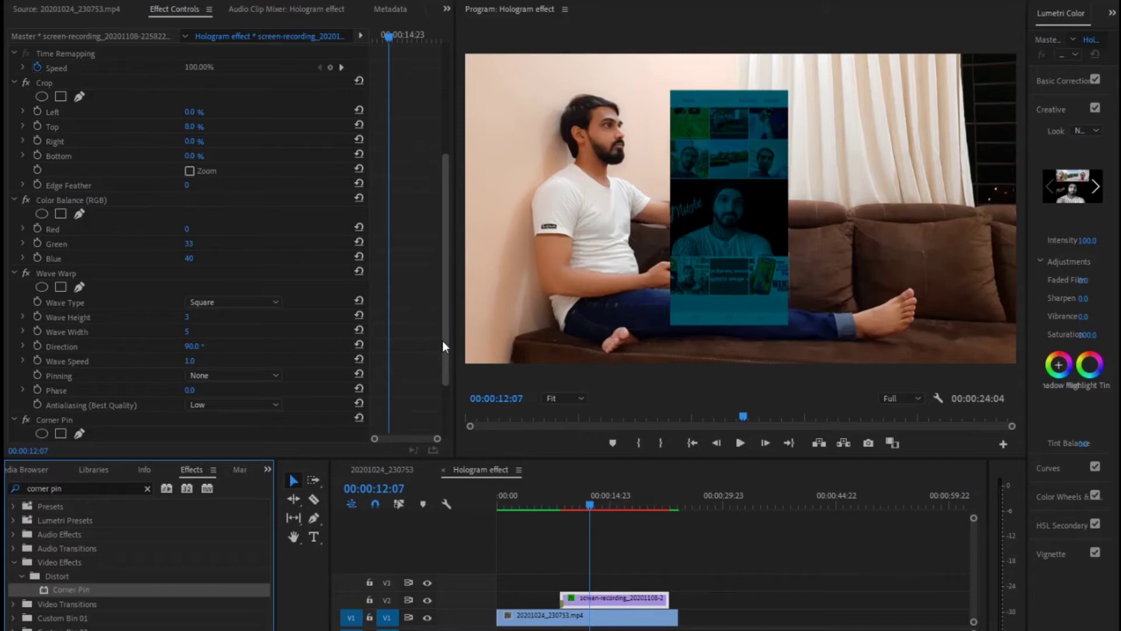
drag(443, 342, 445, 421)
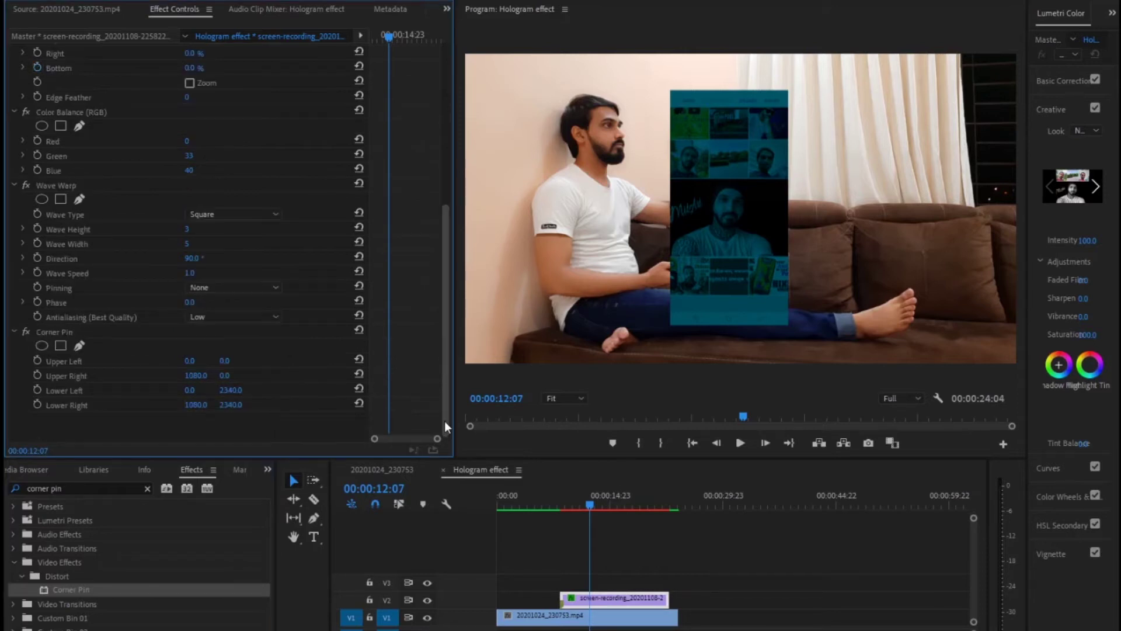
- Pull the Corner Pin's lower-left and lower-right corners up to tilt the panel in perspective
click(47, 332)
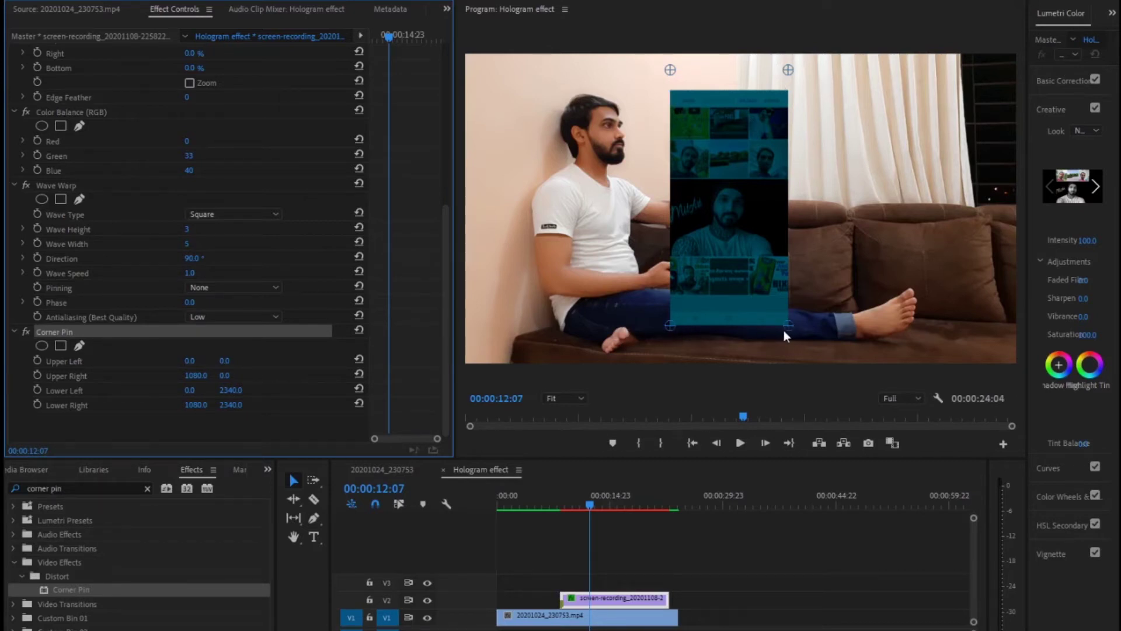
drag(671, 327, 680, 282)
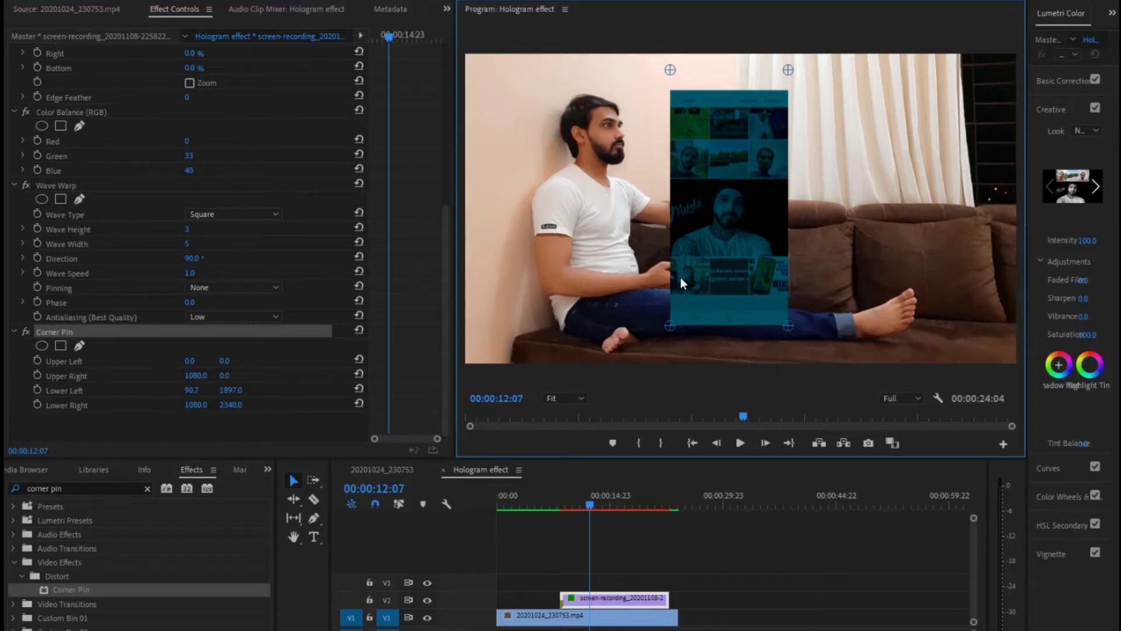
drag(788, 326, 792, 251)
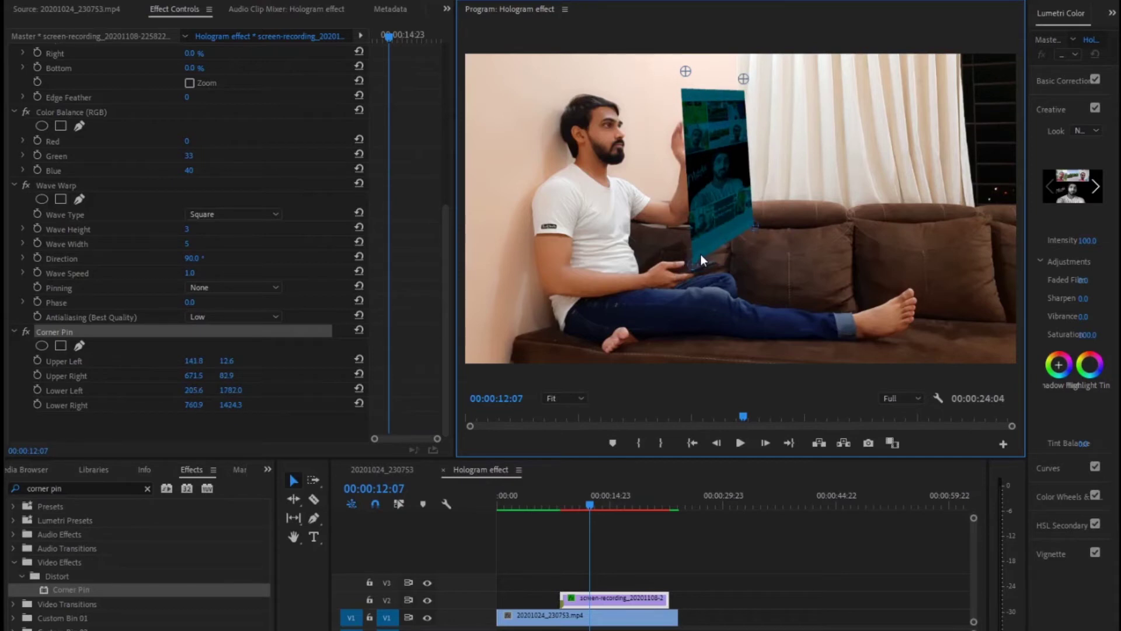
- Set Motion Scale to 47.1 and nudge the panel up to position 919.6, 499.5
scroll(193, 234, up, 10)
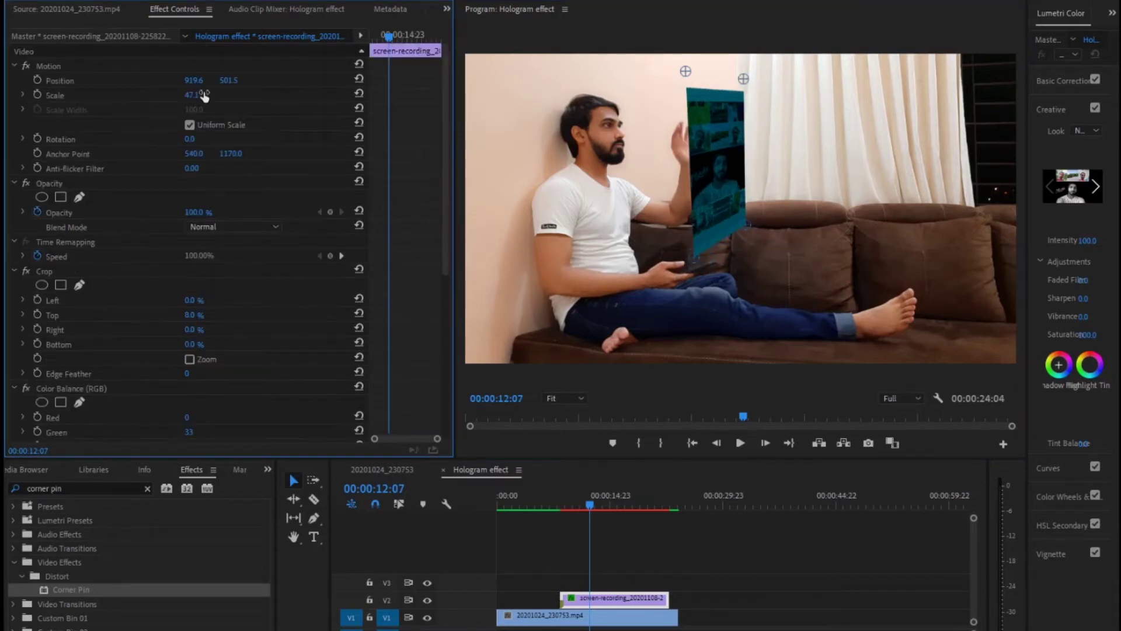
drag(193, 96, 204, 97)
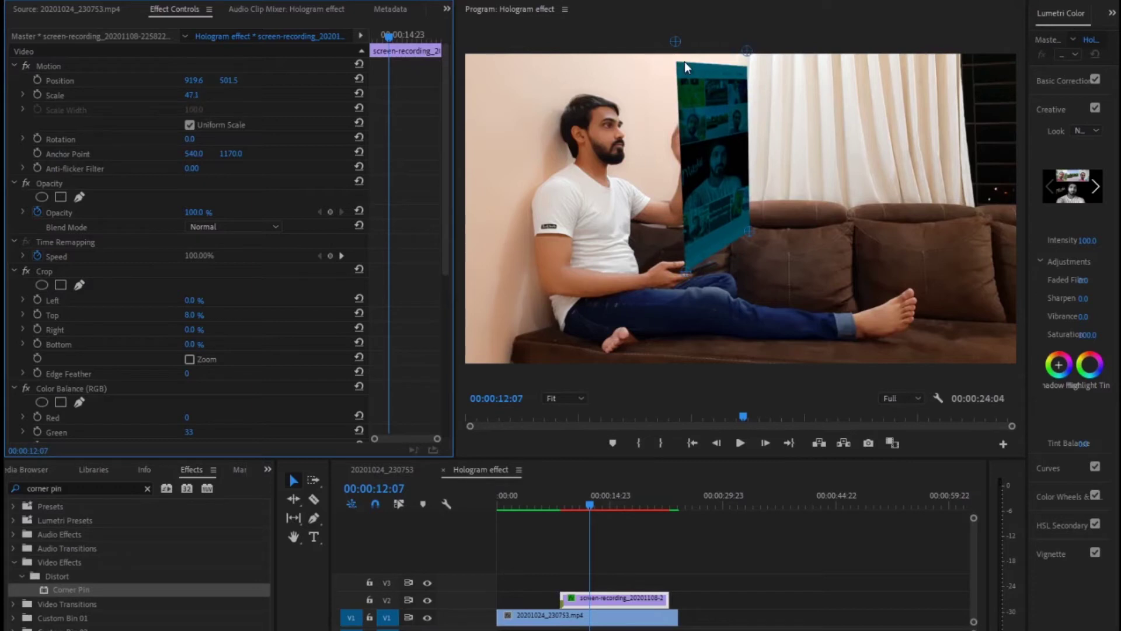
click(738, 98)
key(Up)
key(Up)
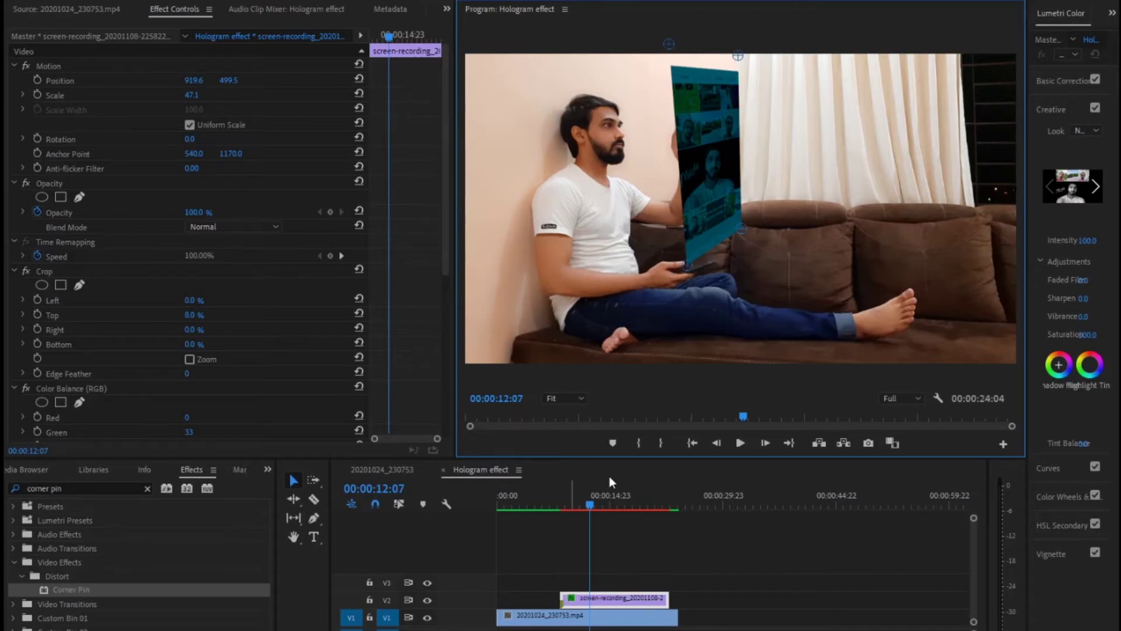
- Apply Alpha Glow to the V2 clip and set its Glow amount to 95
text(Alpha gl)
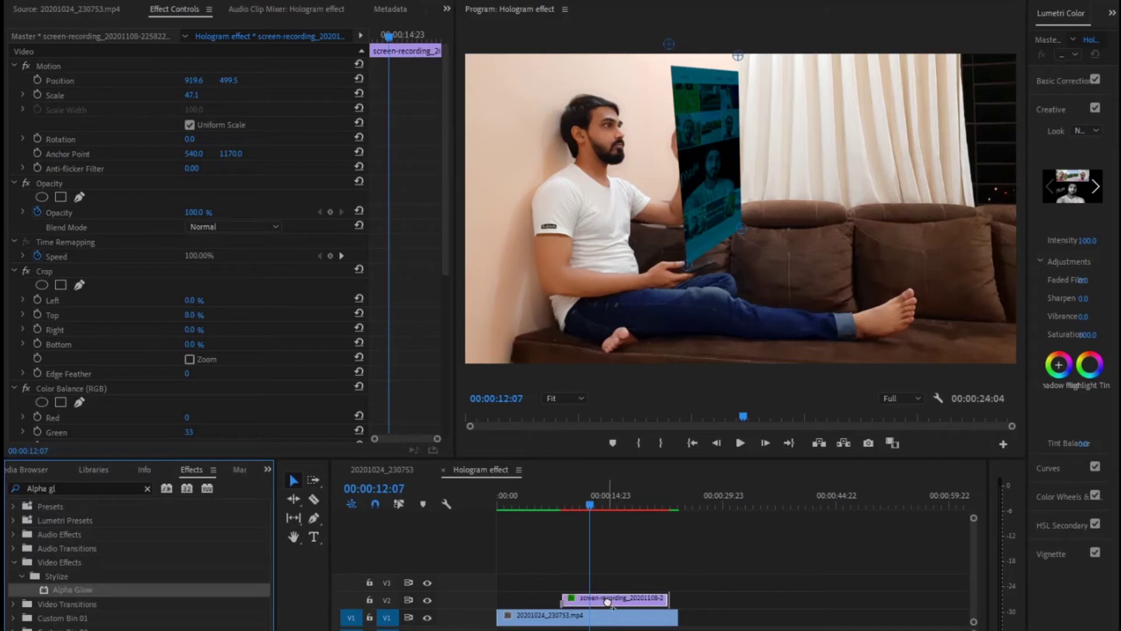
drag(607, 601, 608, 601)
scroll(444, 394, down, 5)
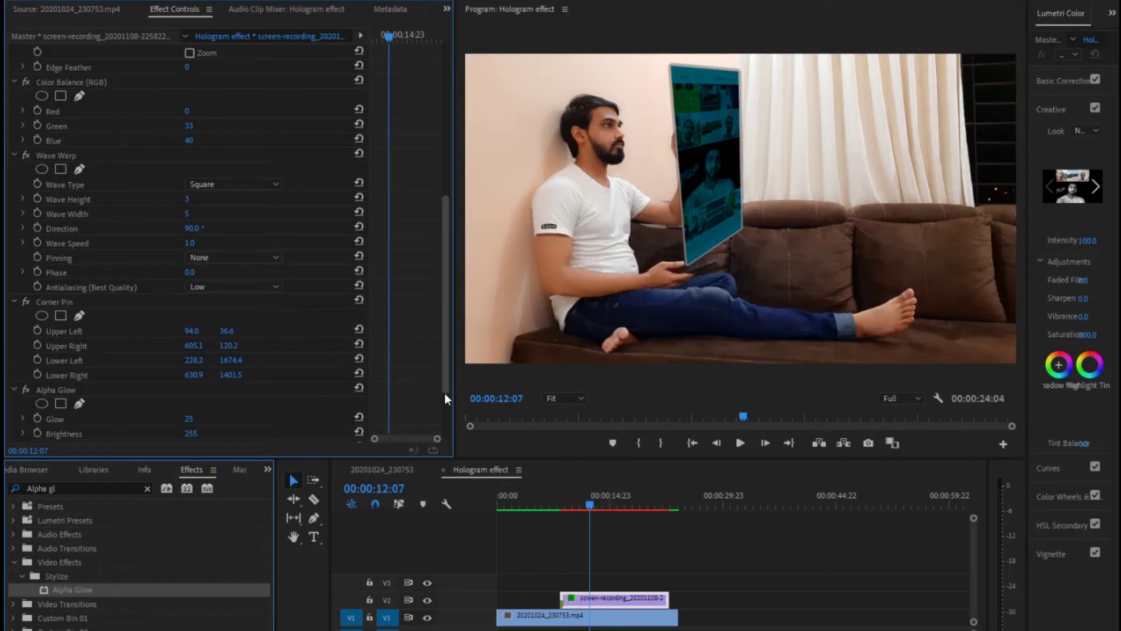
scroll(444, 393, down, 2)
click(192, 349)
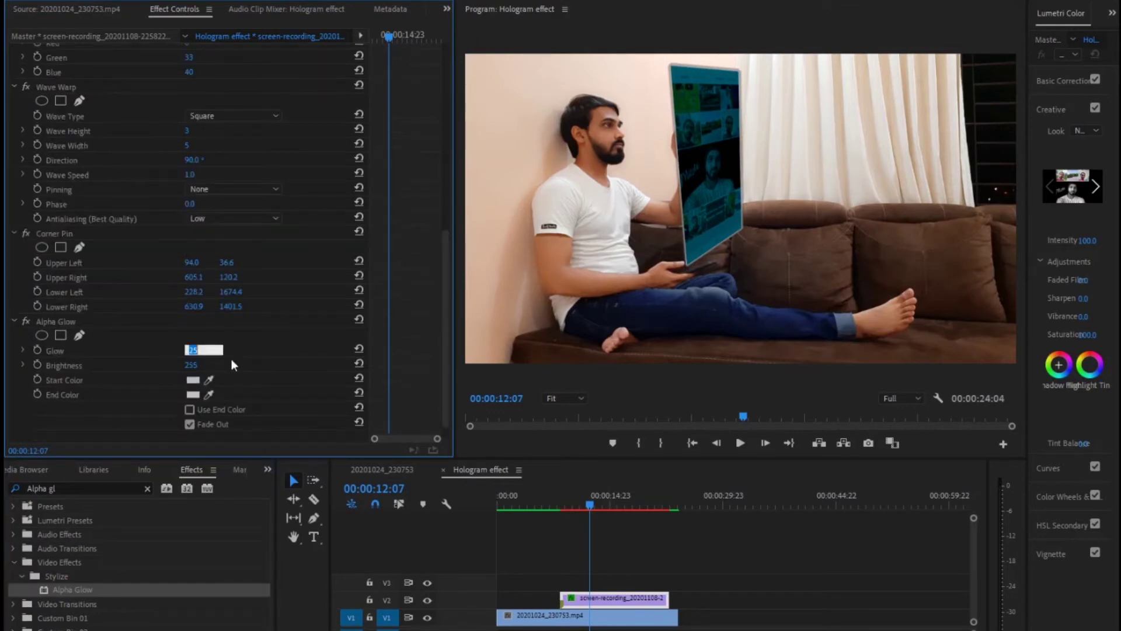
text(95)
key(Tab)
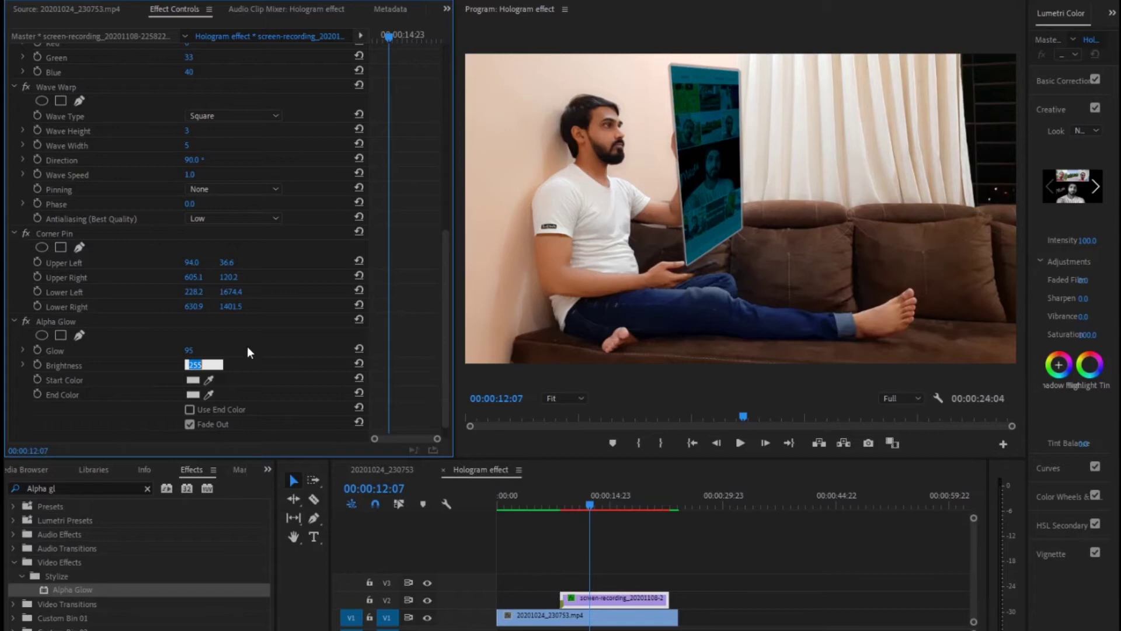
- Sample the hologram's teal from the preview as both Alpha Glow start and end colours
click(210, 380)
click(698, 244)
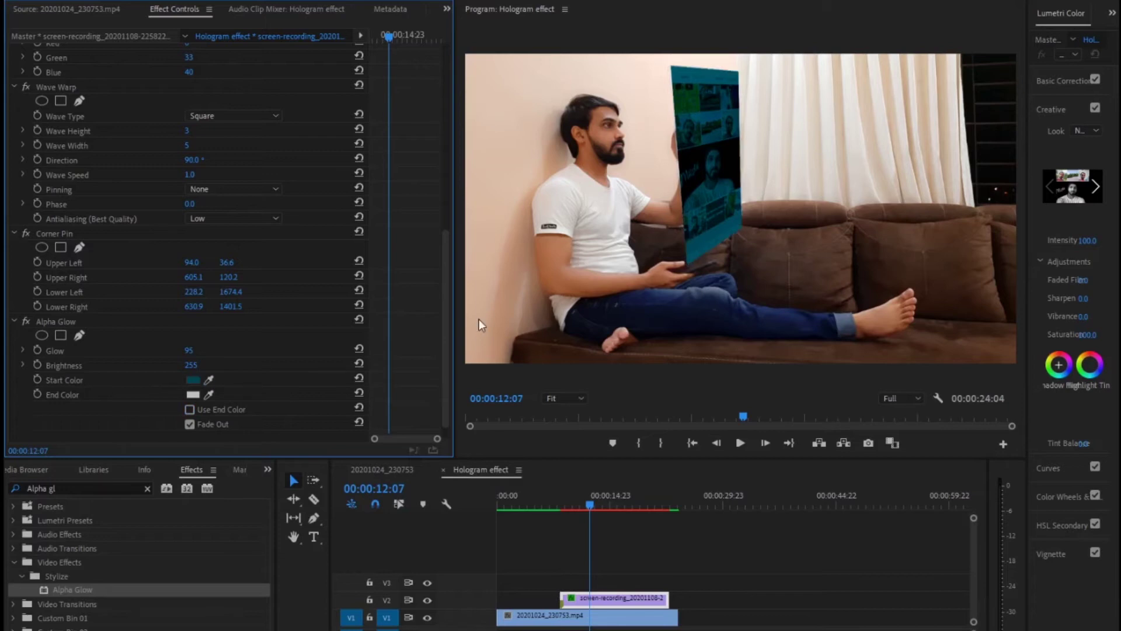
click(208, 395)
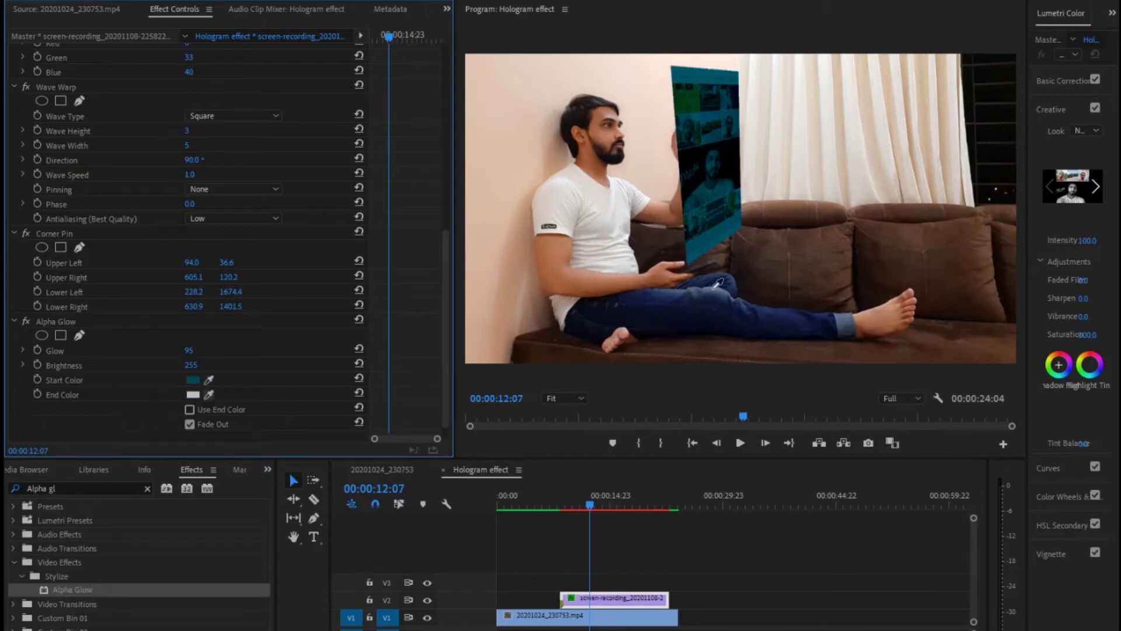
click(700, 251)
- Pick a dark teal as the Alpha Glow Start Color
click(194, 379)
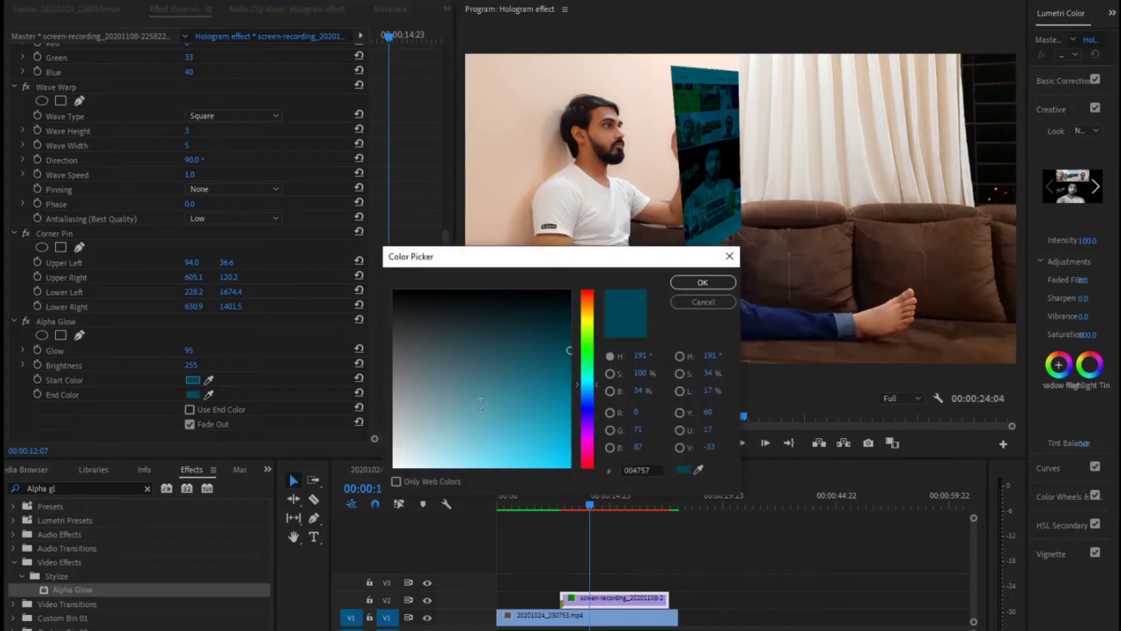
click(501, 367)
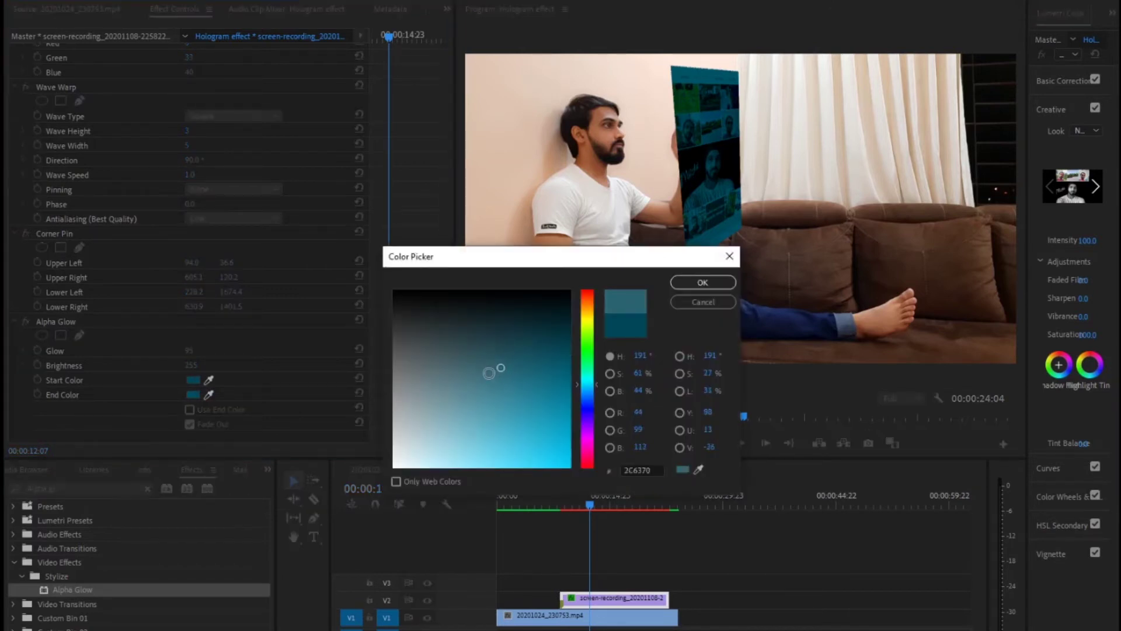
click(488, 374)
click(703, 283)
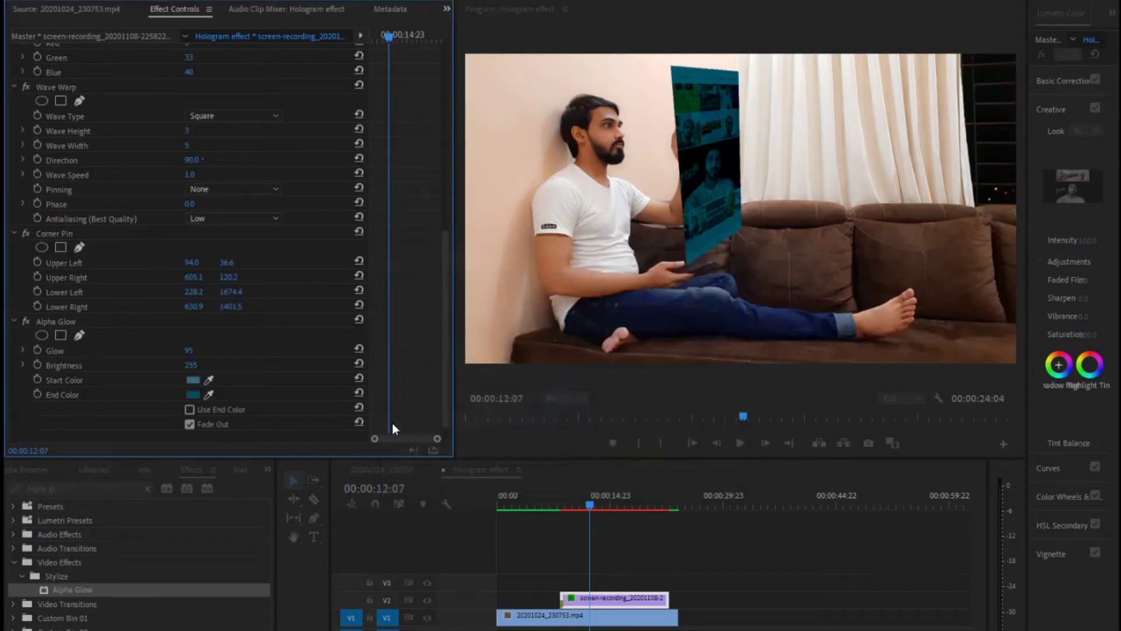
- Set the Alpha Glow End Color to a muted grey-teal, hex 415A60
click(194, 395)
drag(448, 354, 435, 356)
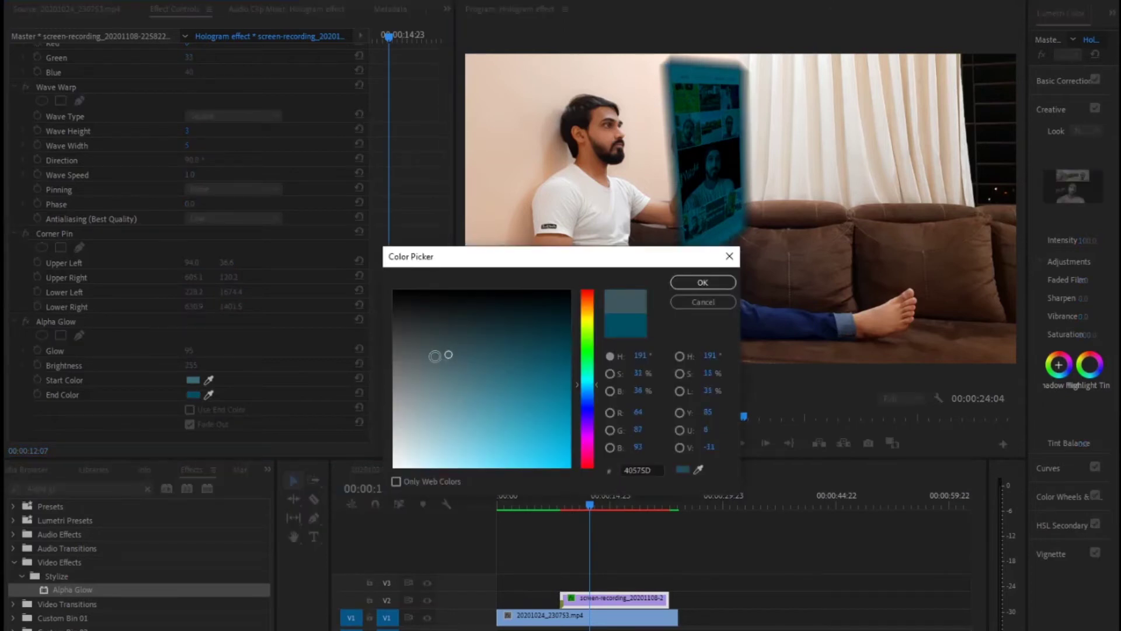
click(449, 364)
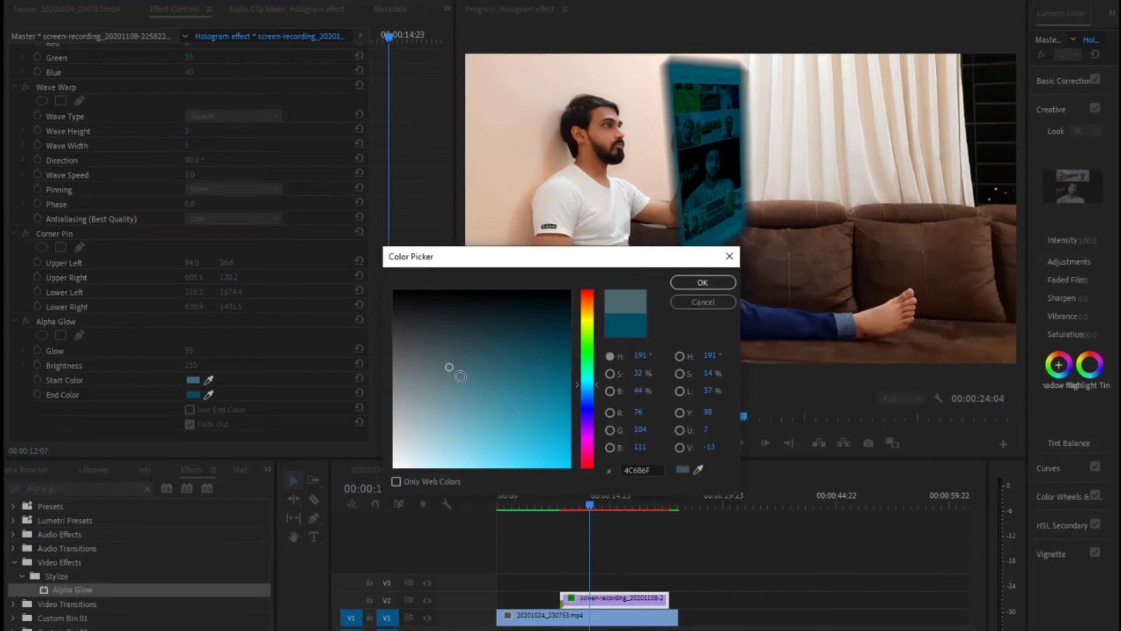
drag(449, 370, 449, 356)
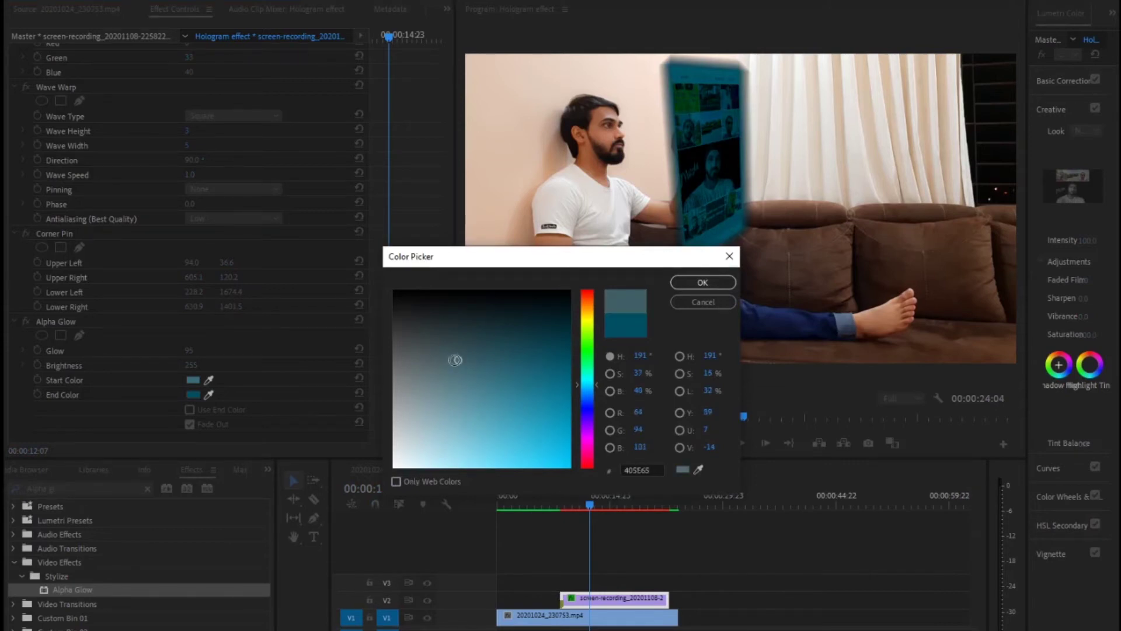
click(716, 286)
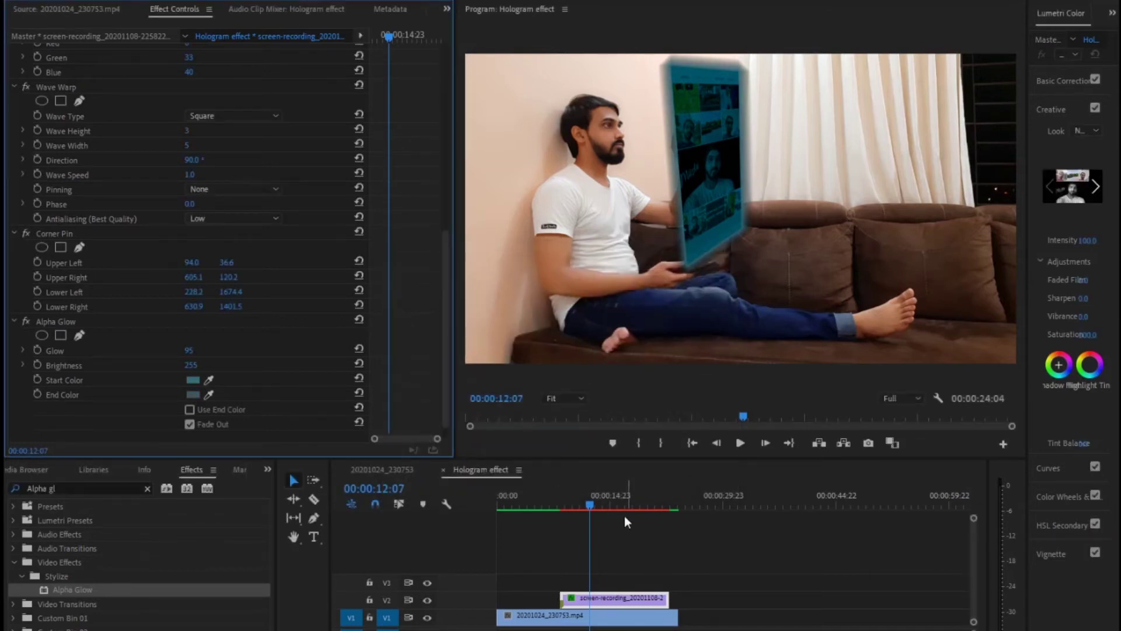
- Set the screen recording's Color Balance (RGB) Green to 83 and Blue to 103, checking the cyan tint
key(Left)
key(Left)
key(Left)
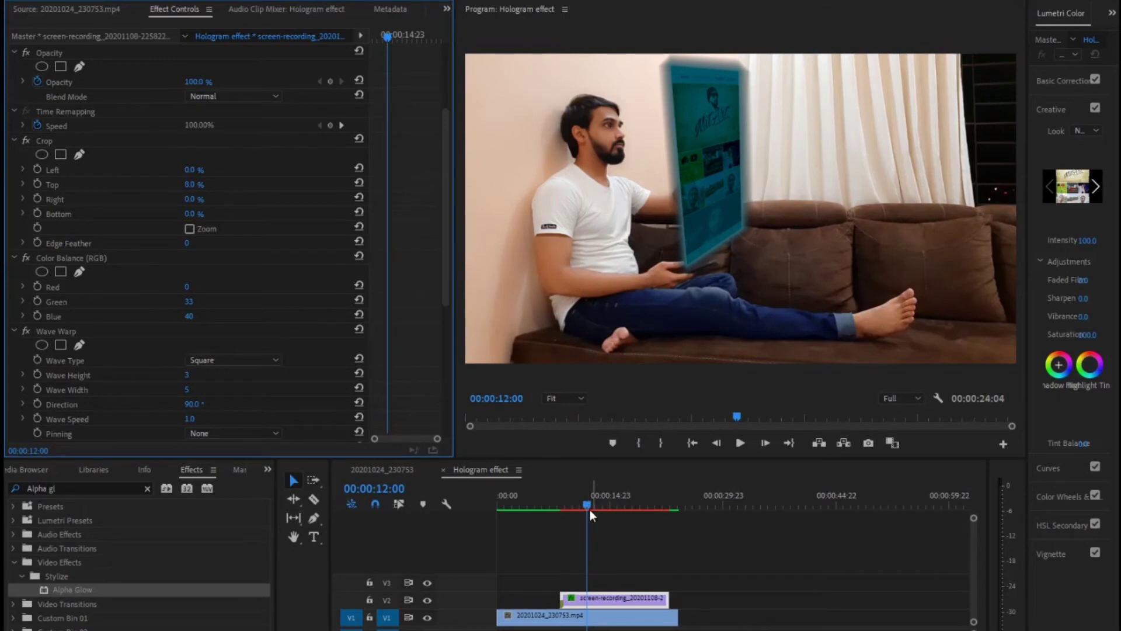
mouse_move(587, 505)
mouse_down()
mouse_move(627, 506)
mouse_move(611, 507)
mouse_up()
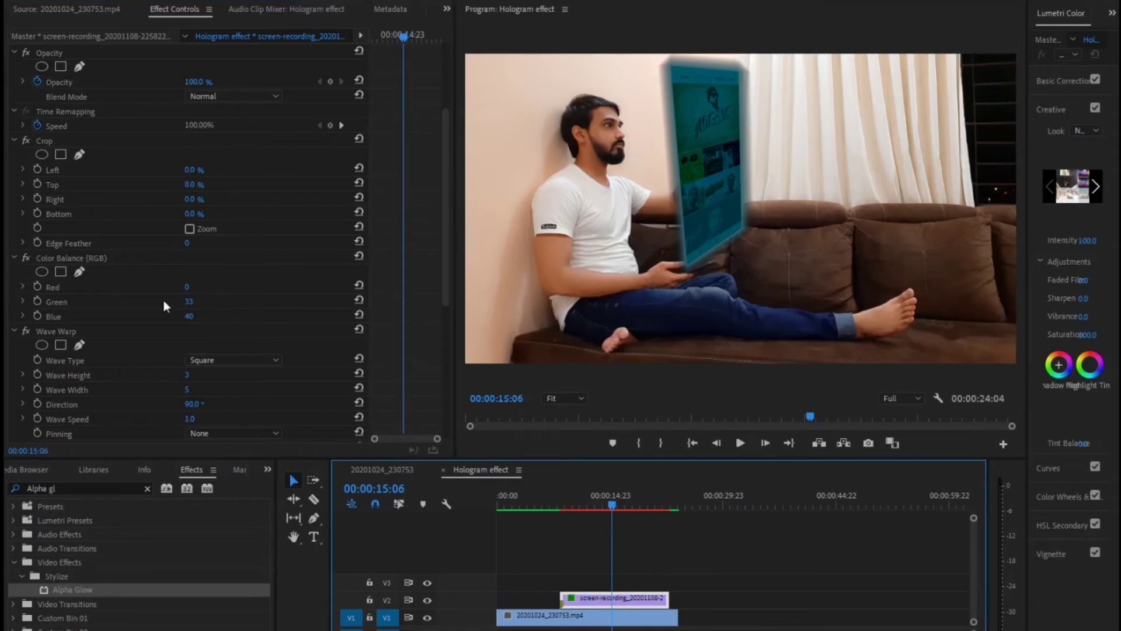
drag(186, 302, 190, 304)
click(190, 303)
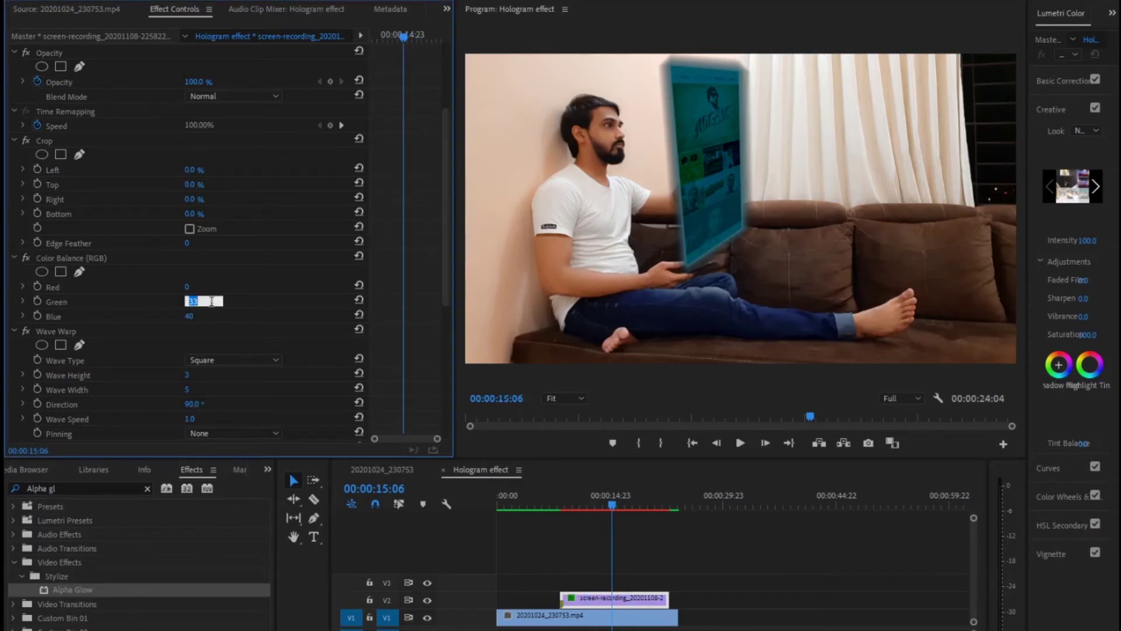
text(83)
key(Tab)
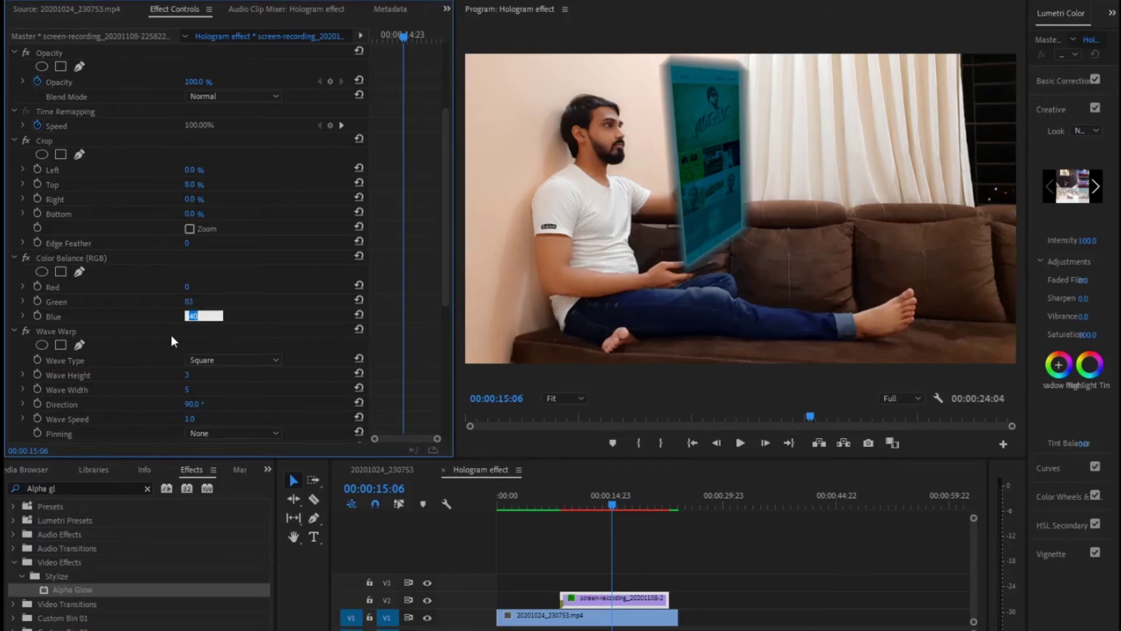
text(103)
key(Return)
click(602, 506)
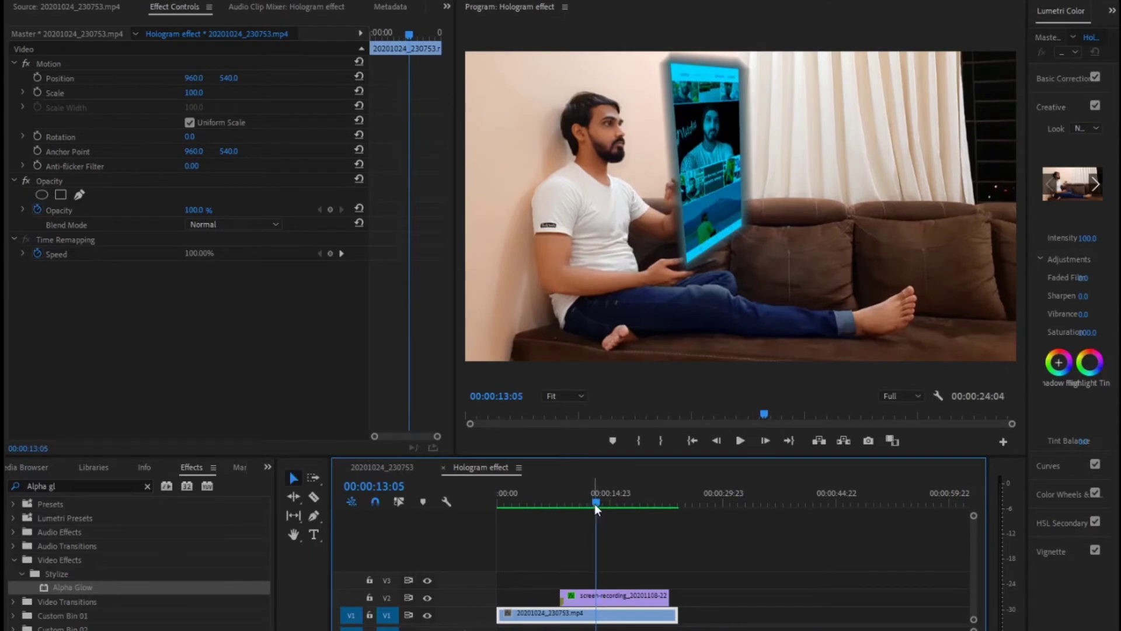
click(586, 601)
click(586, 611)
drag(565, 504, 553, 504)
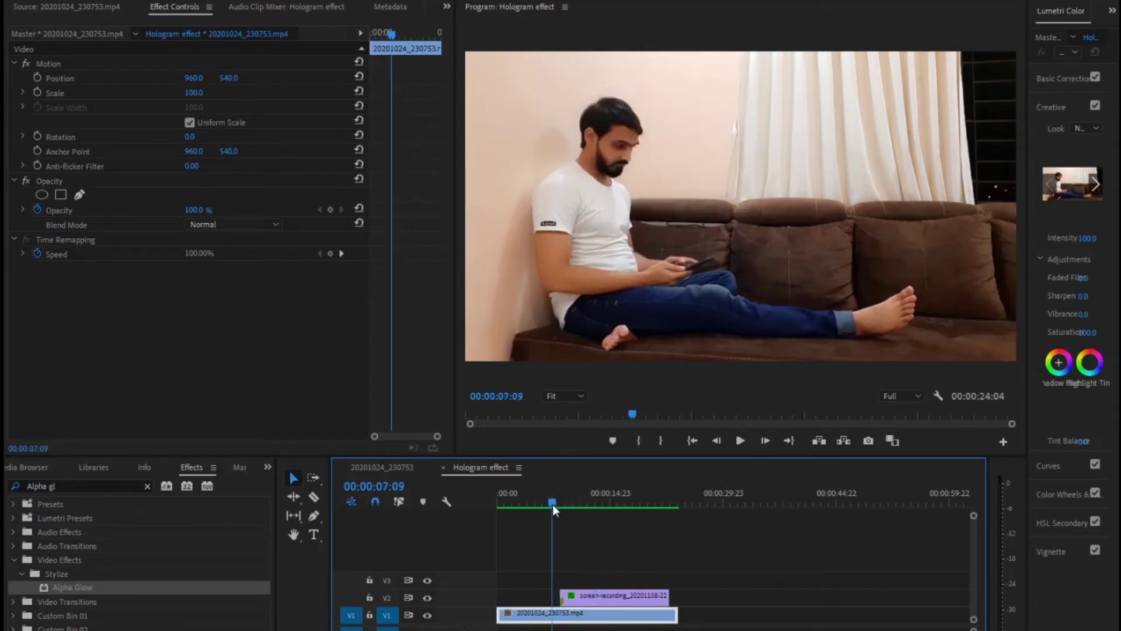
key(space)
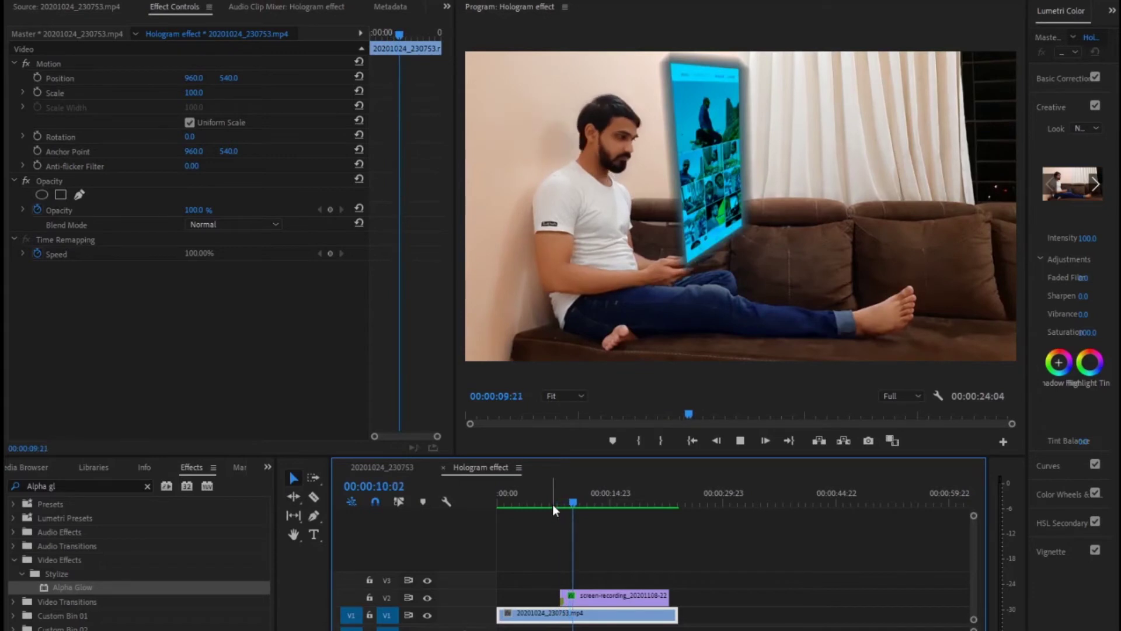
key(space)
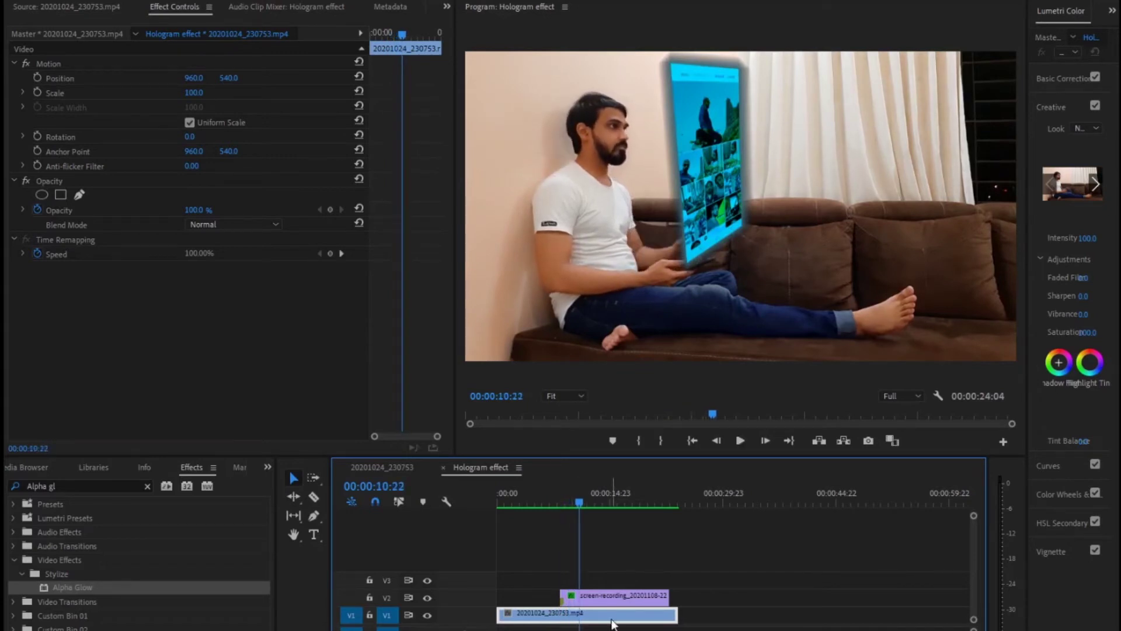
scroll(667, 600, up, 4)
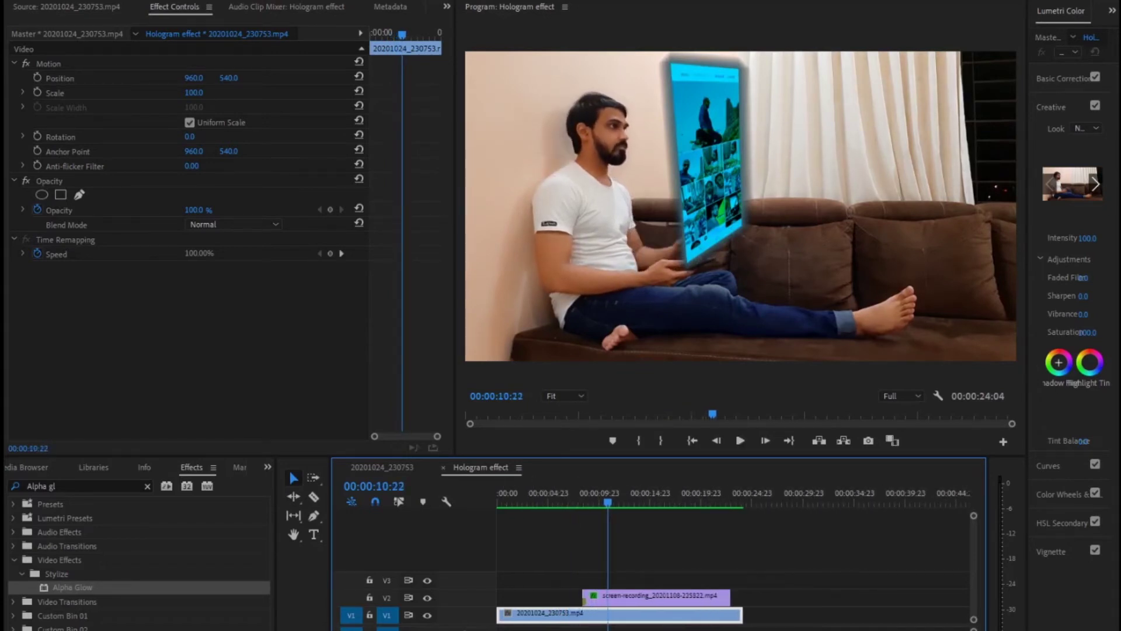
click(670, 597)
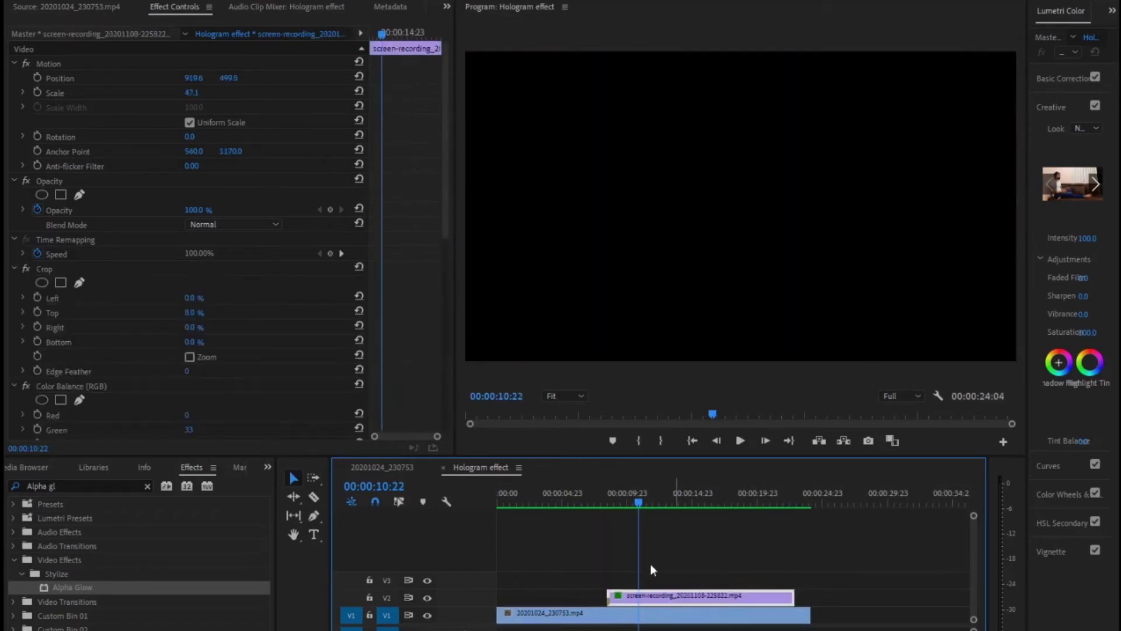
drag(622, 503, 612, 505)
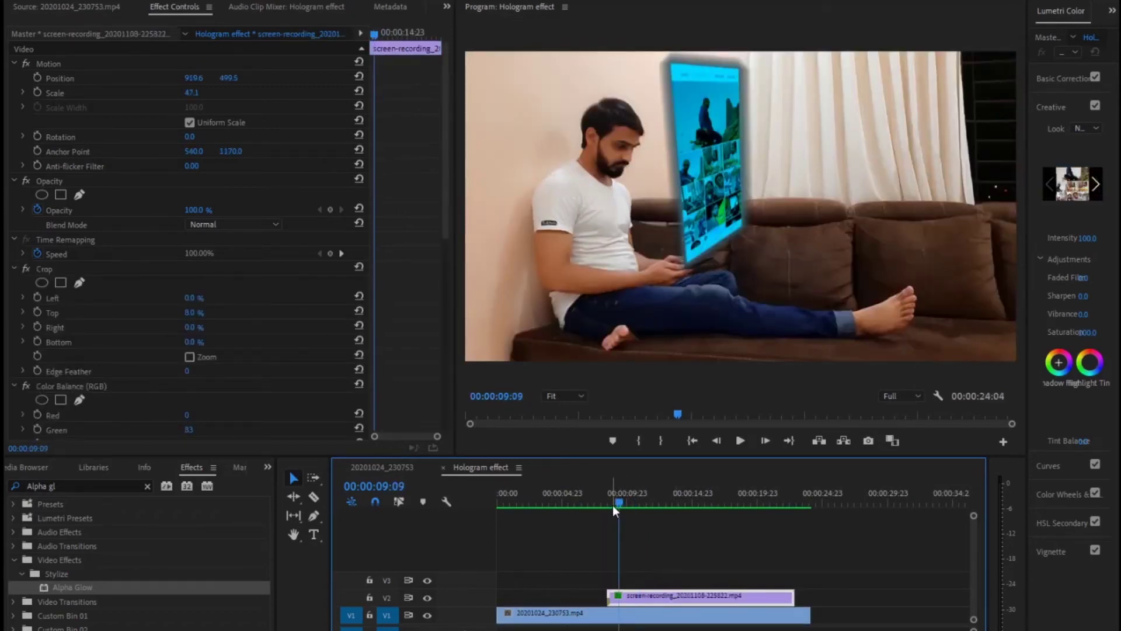
- Slide the V2 screen-recording clip right so it starts at the 00:00:08:20 playhead
drag(649, 600, 652, 597)
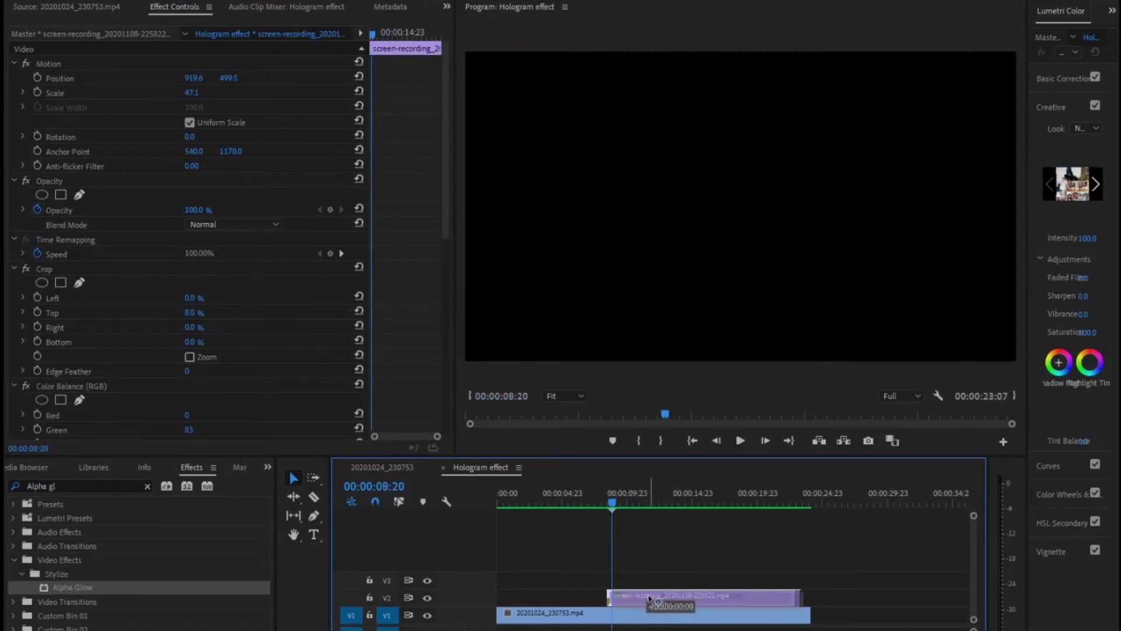
click(595, 532)
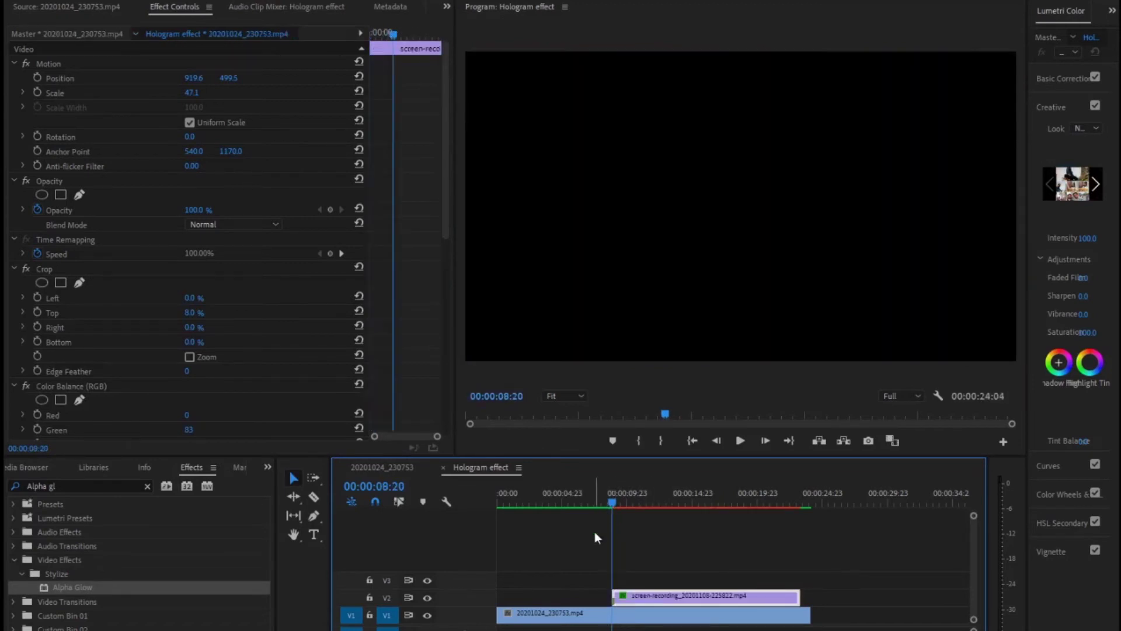
click(595, 503)
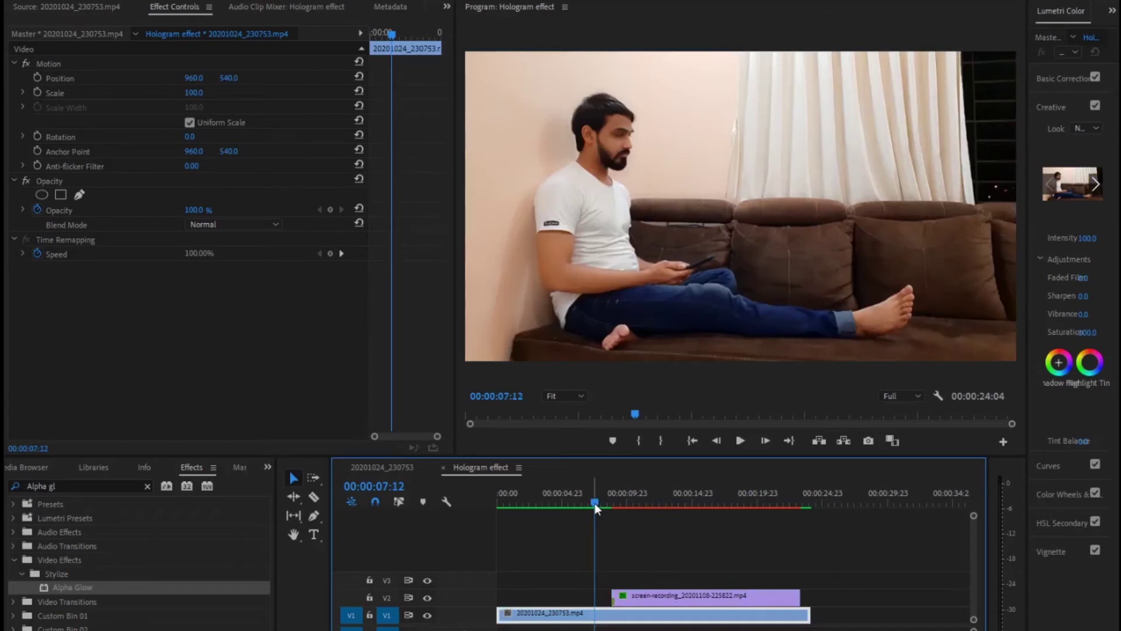
drag(594, 503, 687, 503)
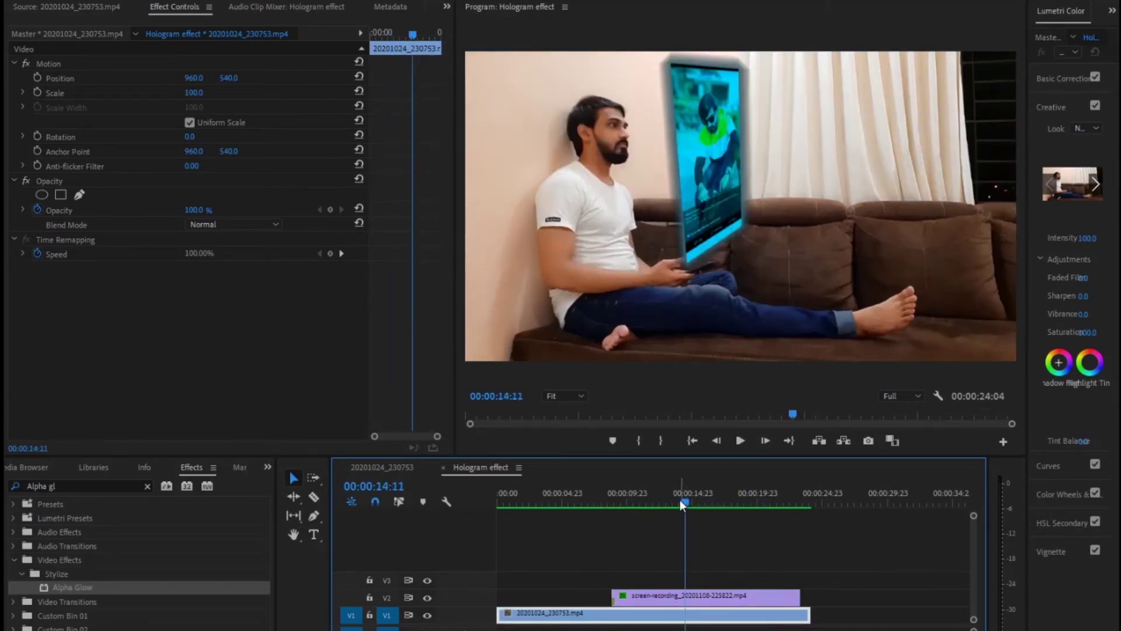
click(599, 500)
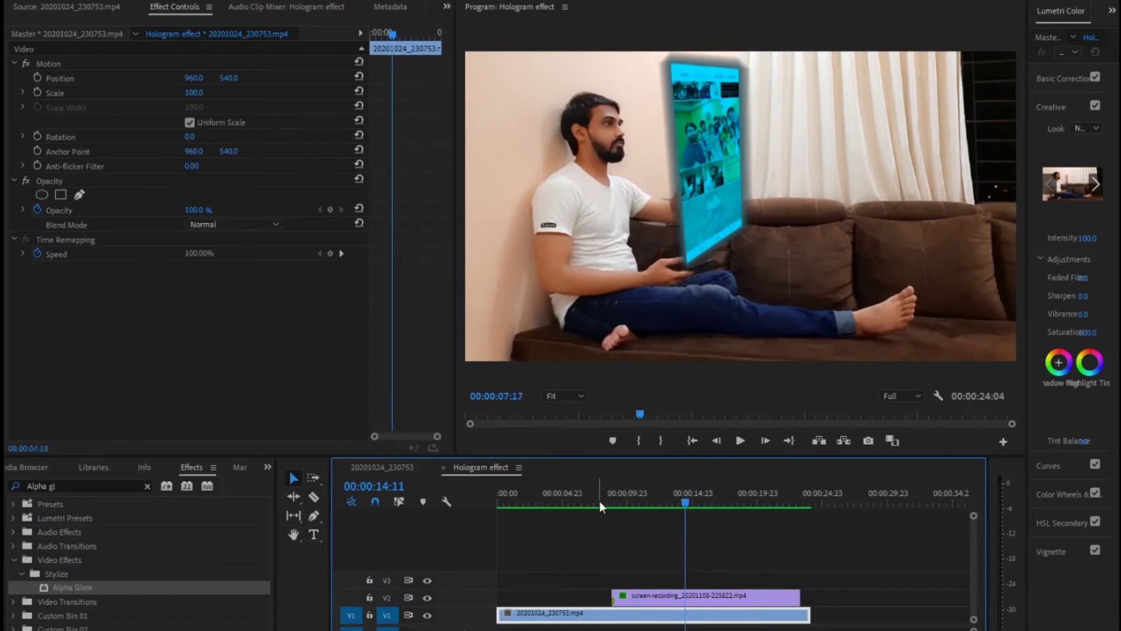
key(space)
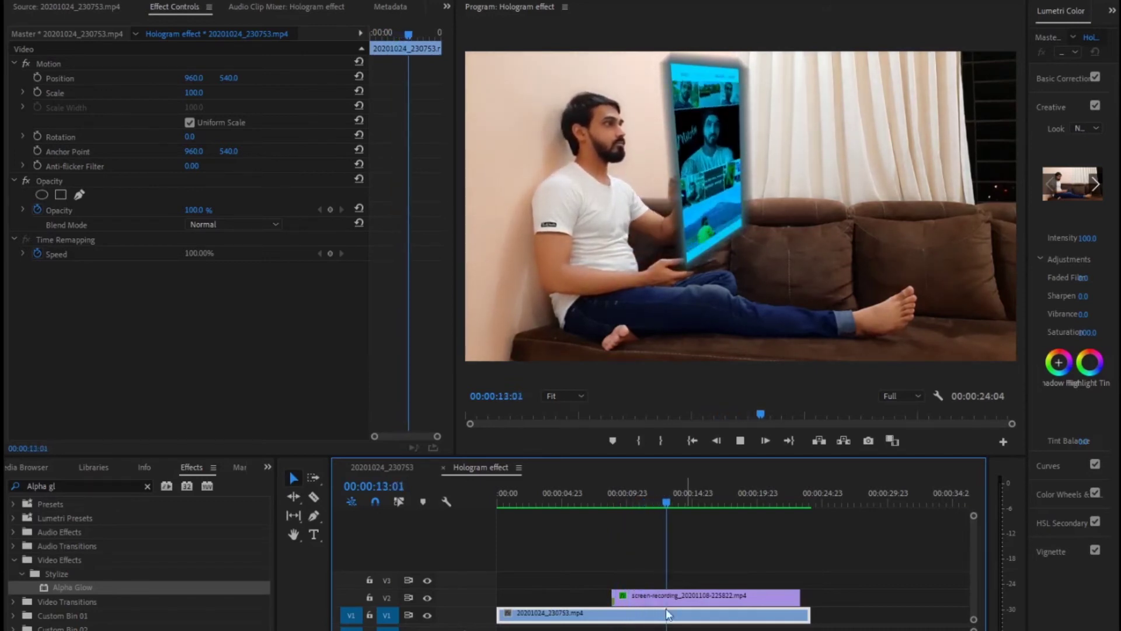
key(space)
drag(671, 500, 639, 496)
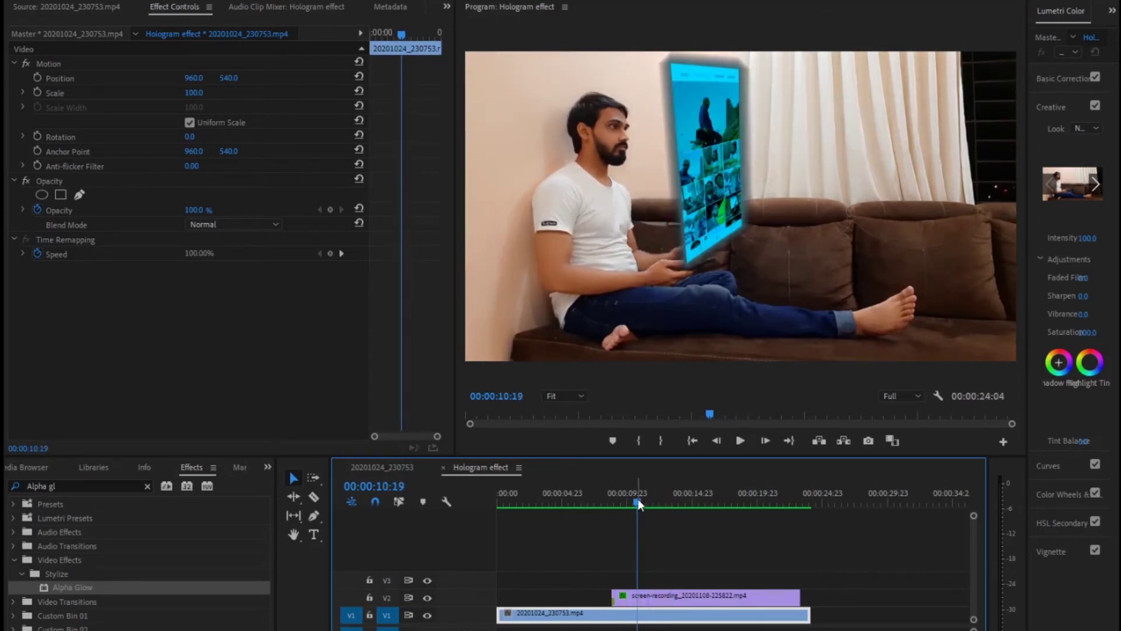
drag(638, 502, 629, 503)
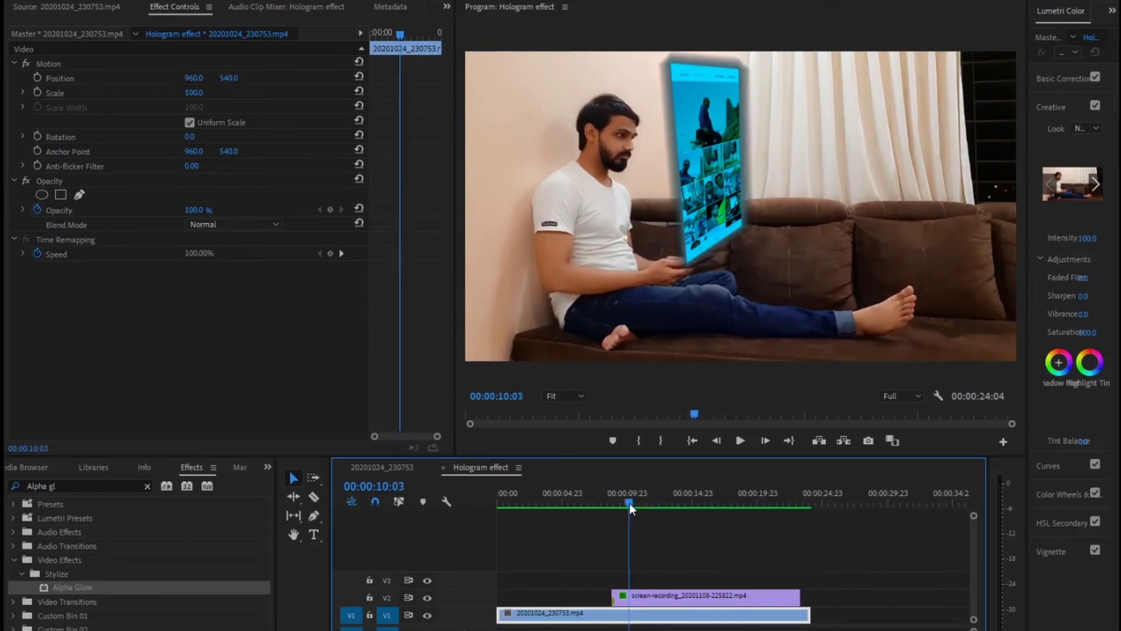
click(638, 596)
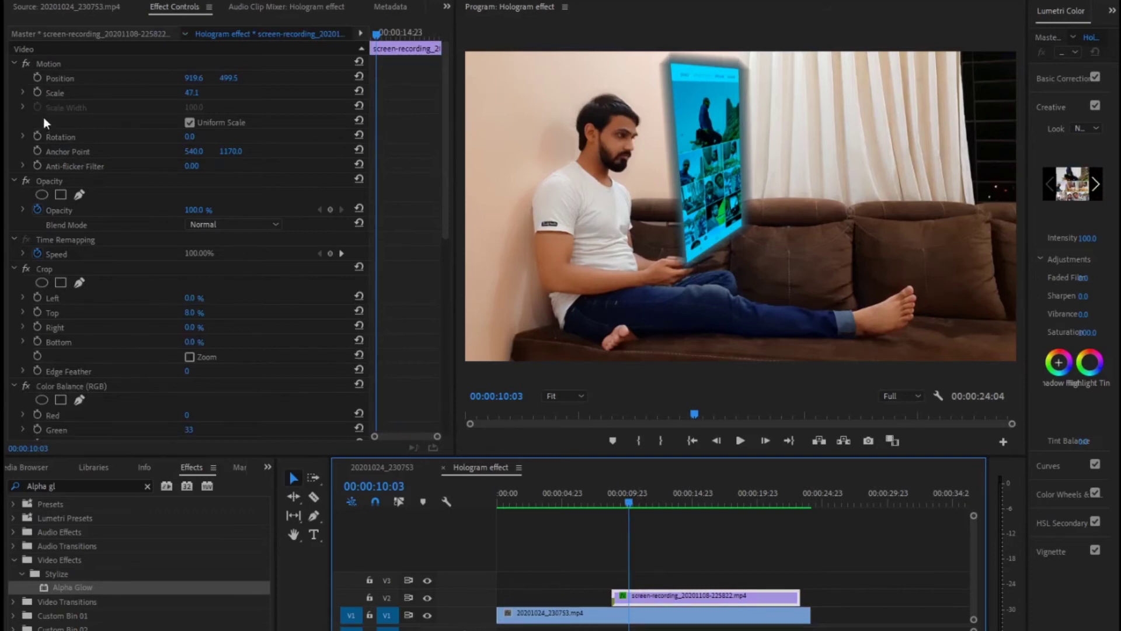
- Keyframe Scale and Position at 10:03, then set Scale to 4.1 at 8:20
click(36, 90)
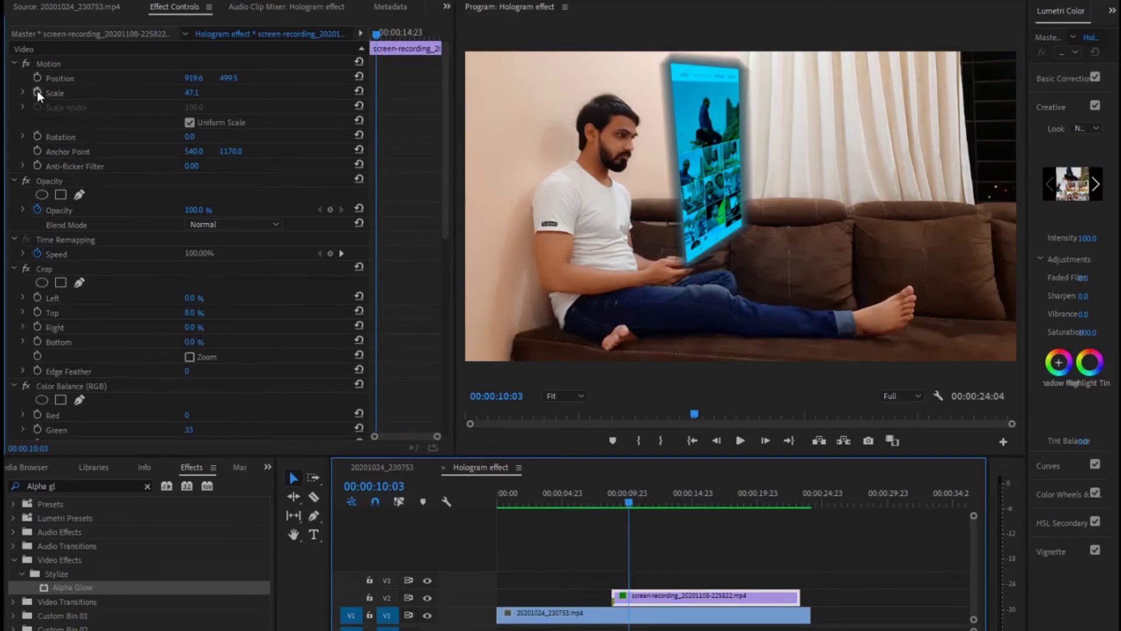
click(36, 78)
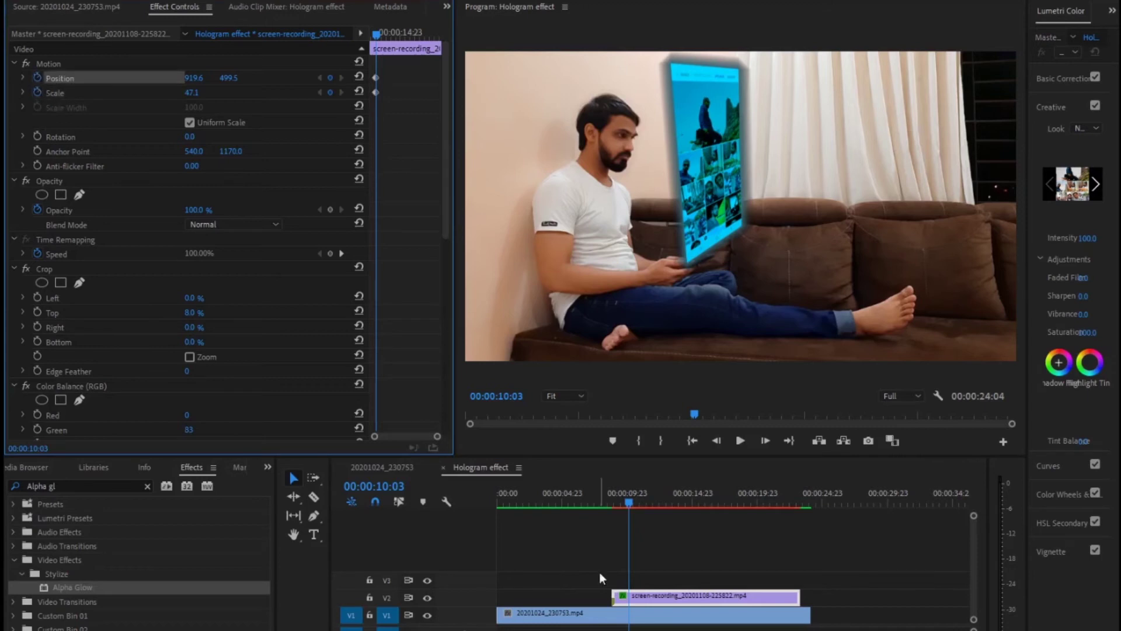
drag(627, 502, 612, 506)
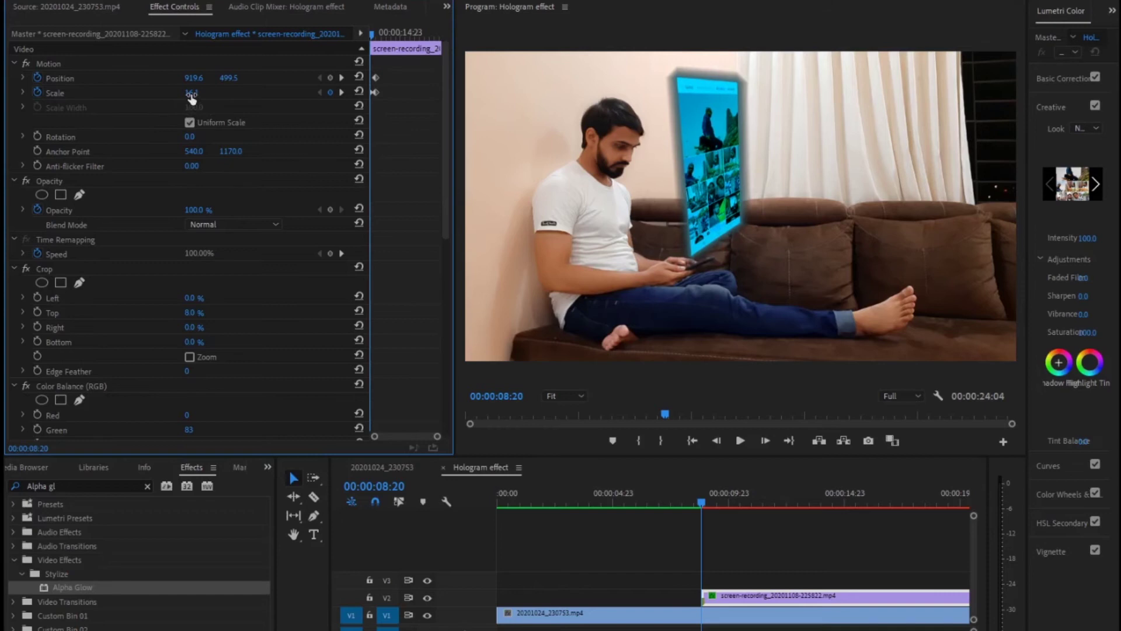
click(192, 94)
click(192, 93)
key(ctrl+z)
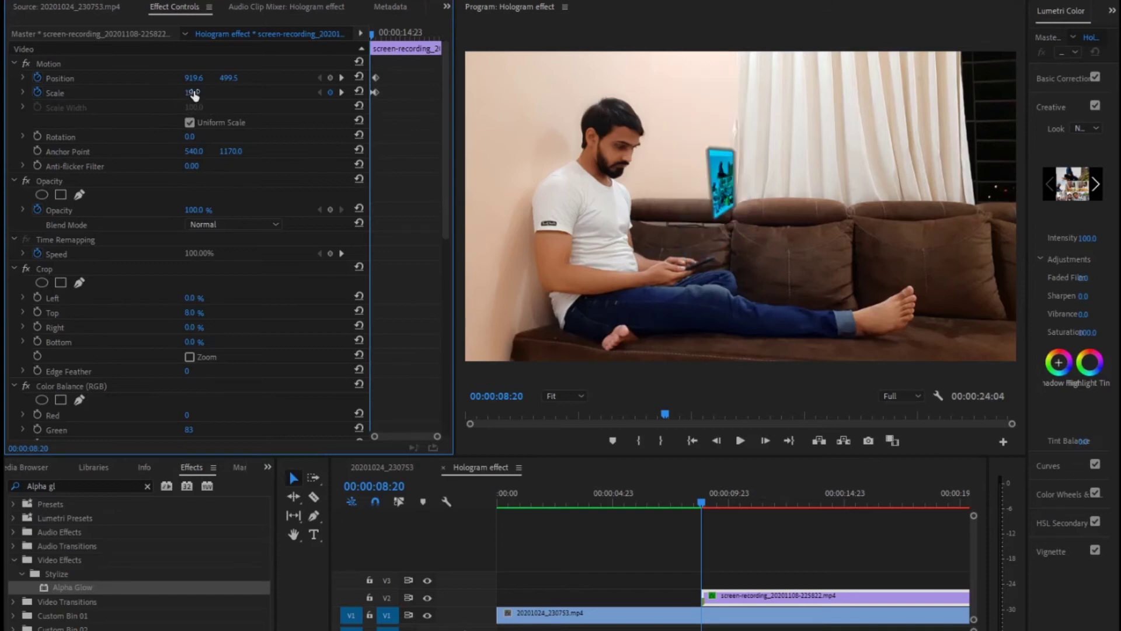
key(ctrl+z)
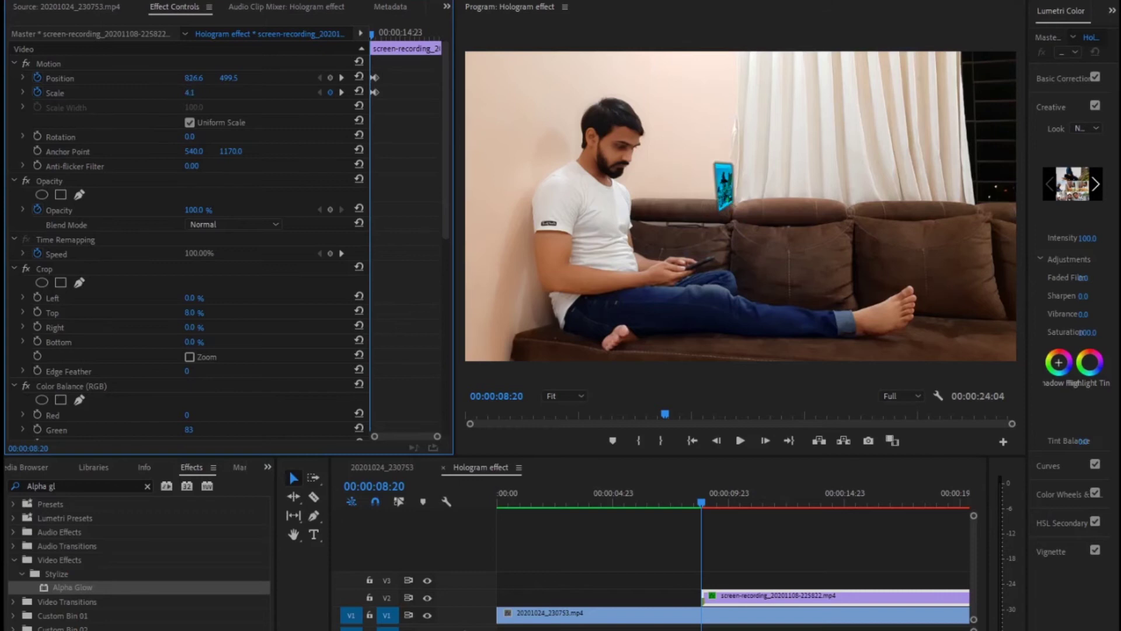
- Move the tiny panel at 8:20 to Position 775.6, 450
drag(194, 78, 192, 78)
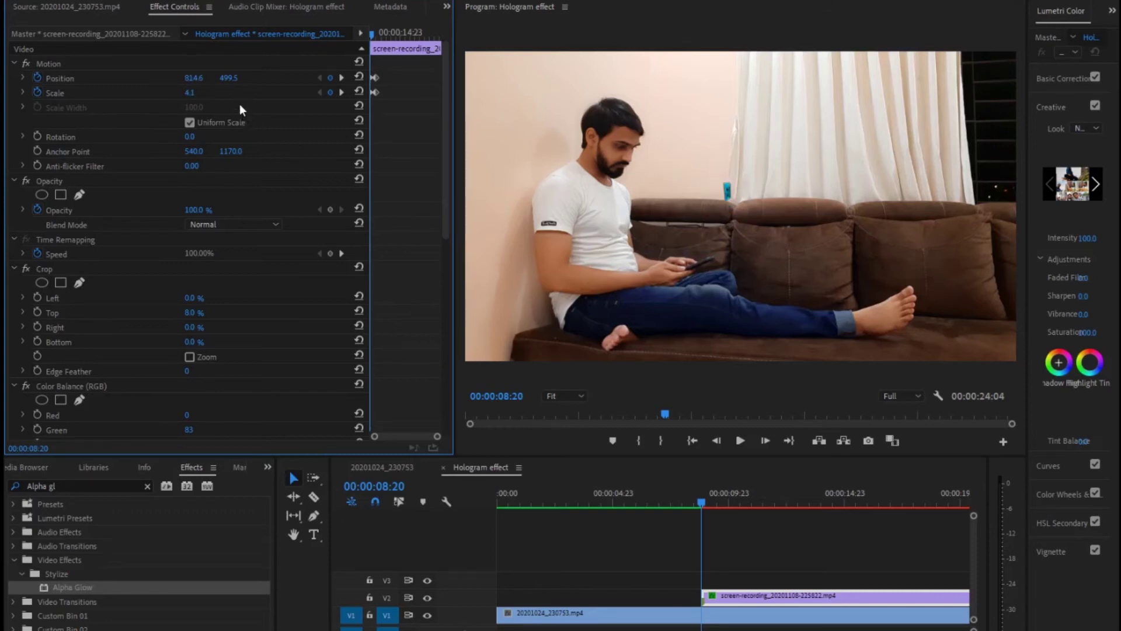
drag(194, 78, 178, 77)
drag(194, 78, 191, 77)
drag(228, 78, 251, 78)
drag(257, 83, 261, 83)
click(234, 77)
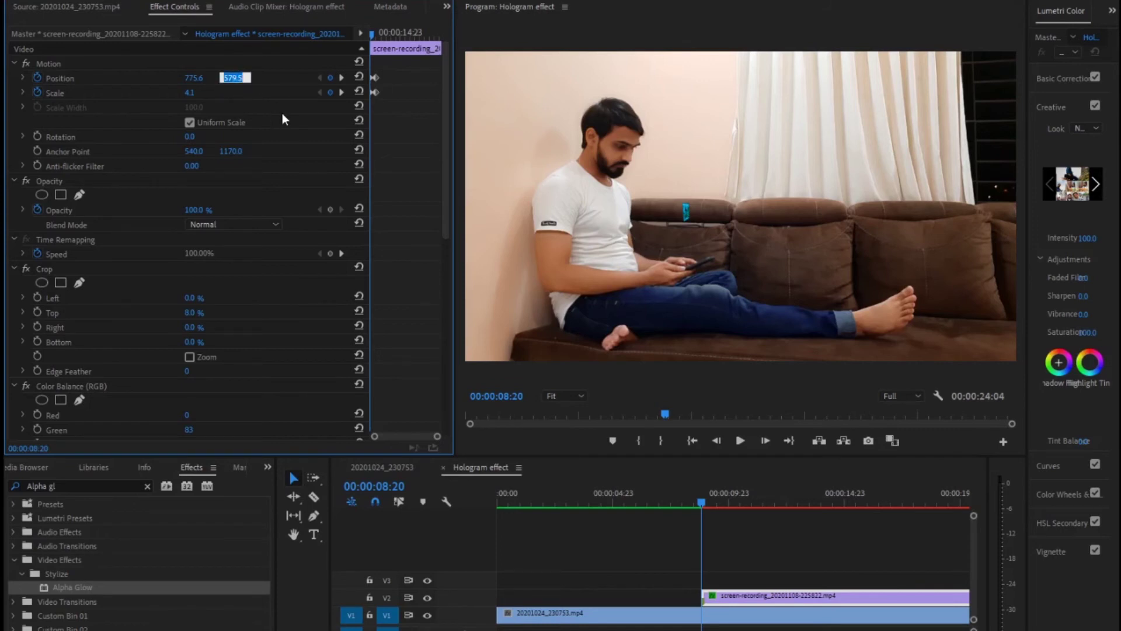
text(450)
key(Return)
- Lower the 8:20 panel onto the phone, settling its Position near 818.6, 737
drag(229, 78, 236, 79)
drag(226, 78, 230, 78)
click(240, 77)
text(900)
key(Return)
click(229, 78)
key(Return)
drag(193, 78, 198, 77)
drag(193, 78, 206, 100)
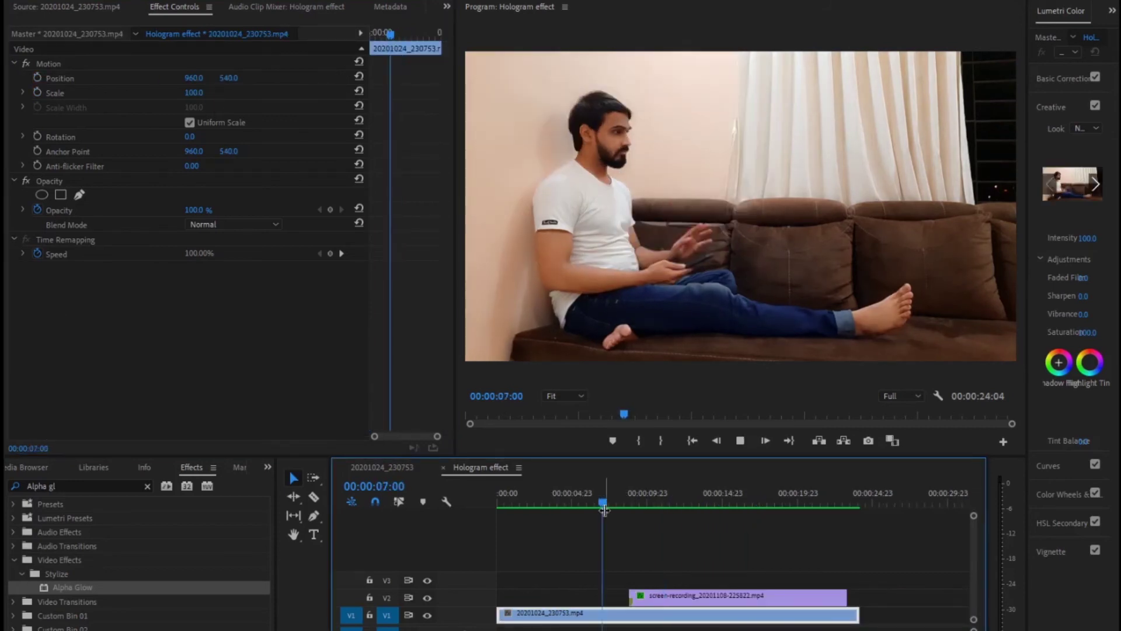
- Preview the animation and park the playhead at 00:00:22:16 near the overlay's end
key(space)
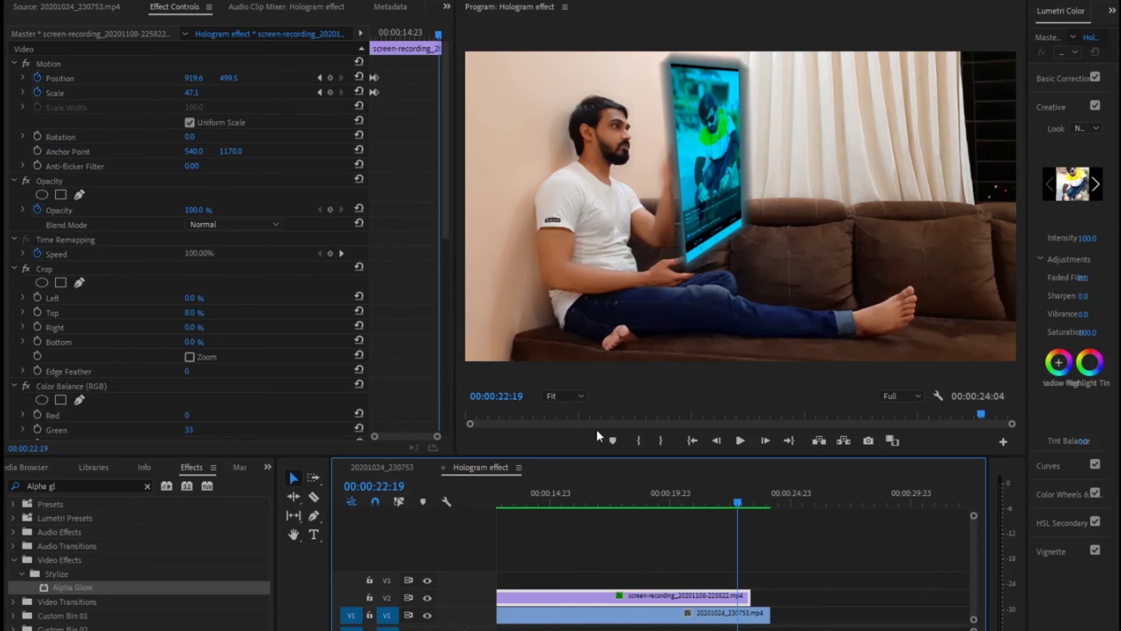
key(Left)
key(Left)
key(Left)
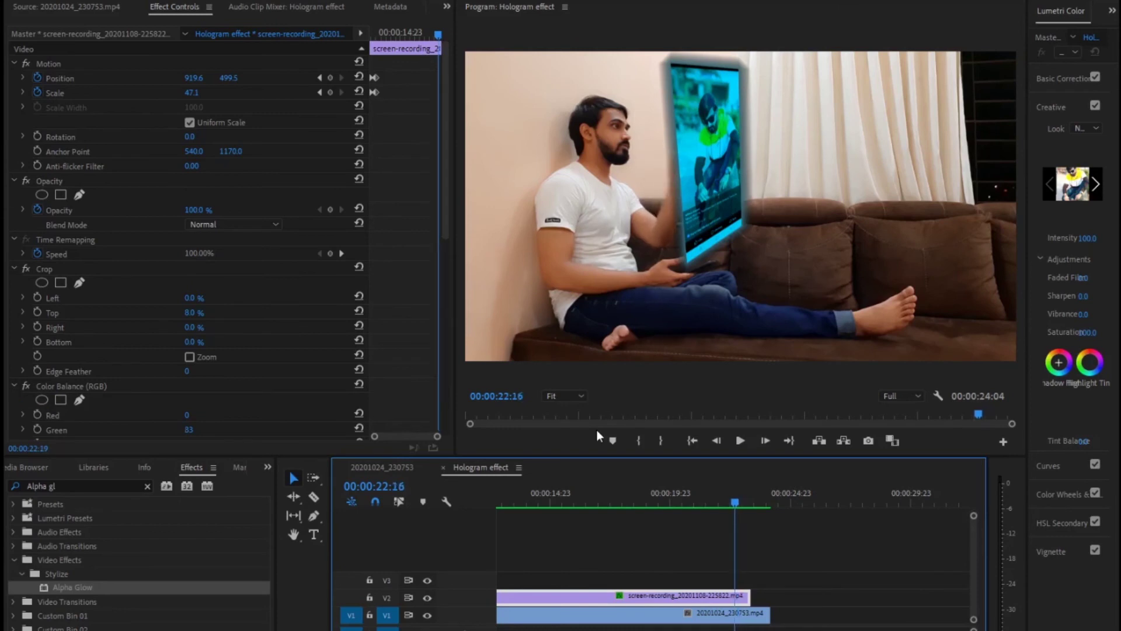
key(Right)
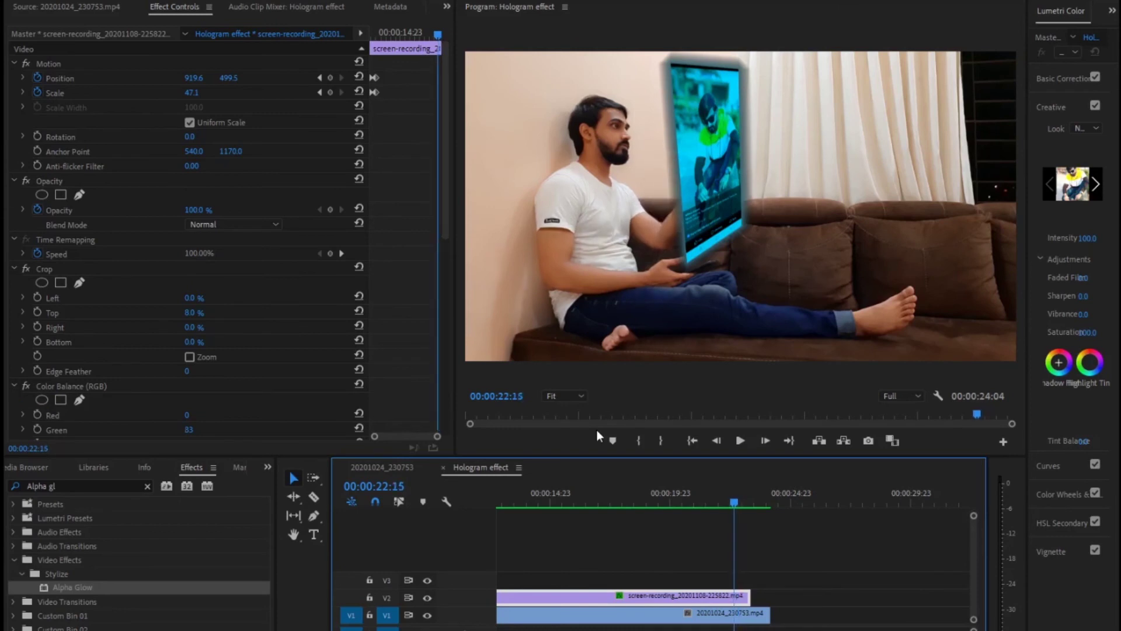
key(Right)
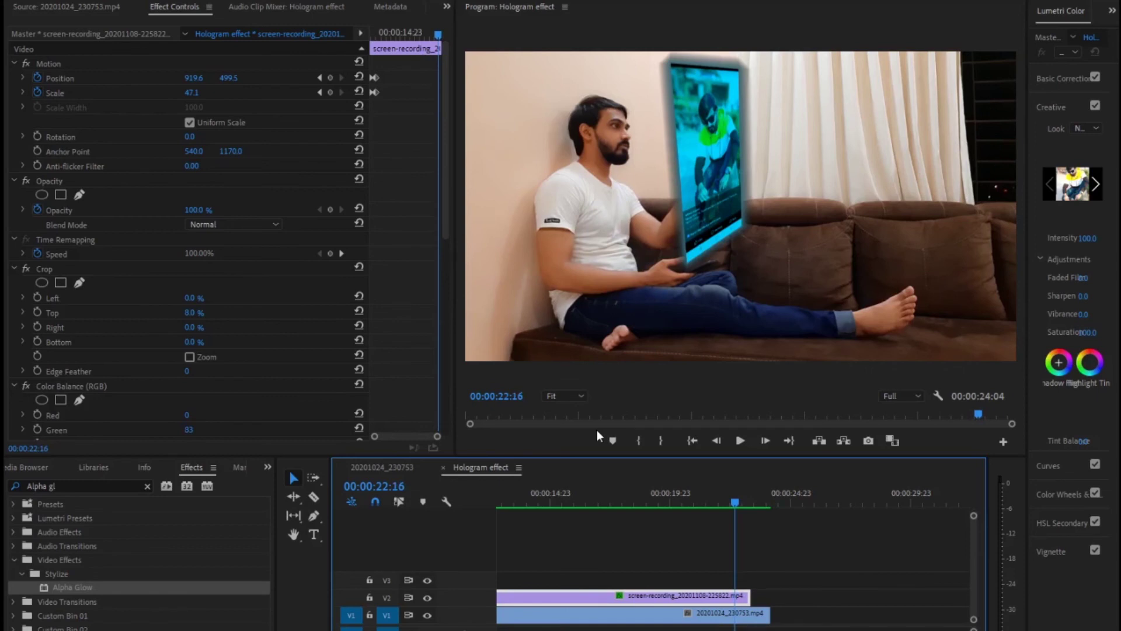
key(space)
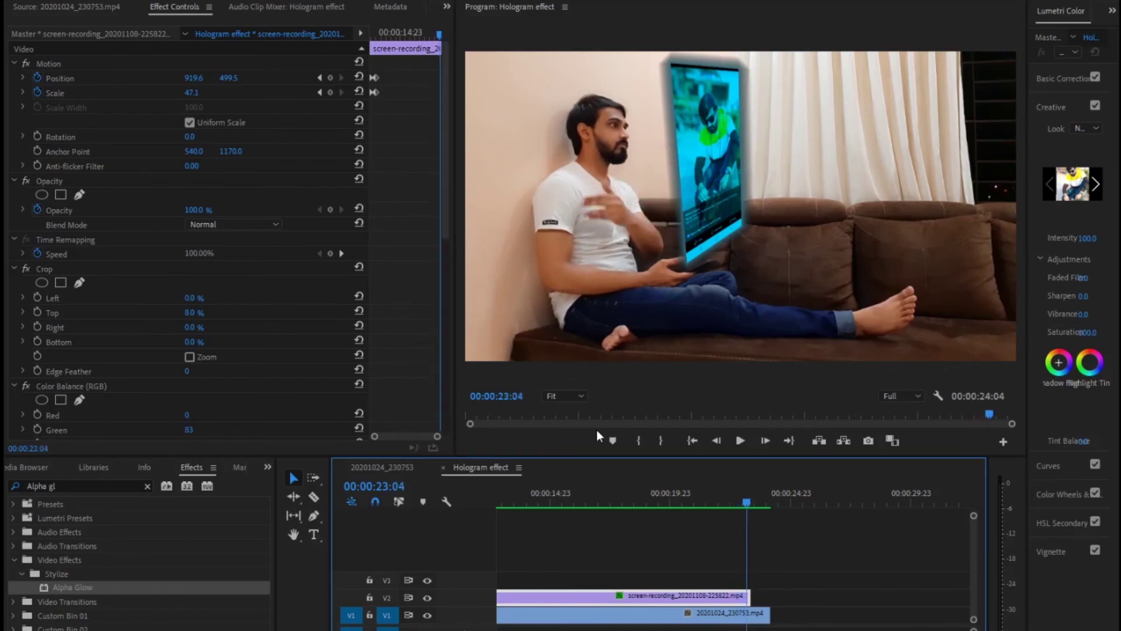
key(j)
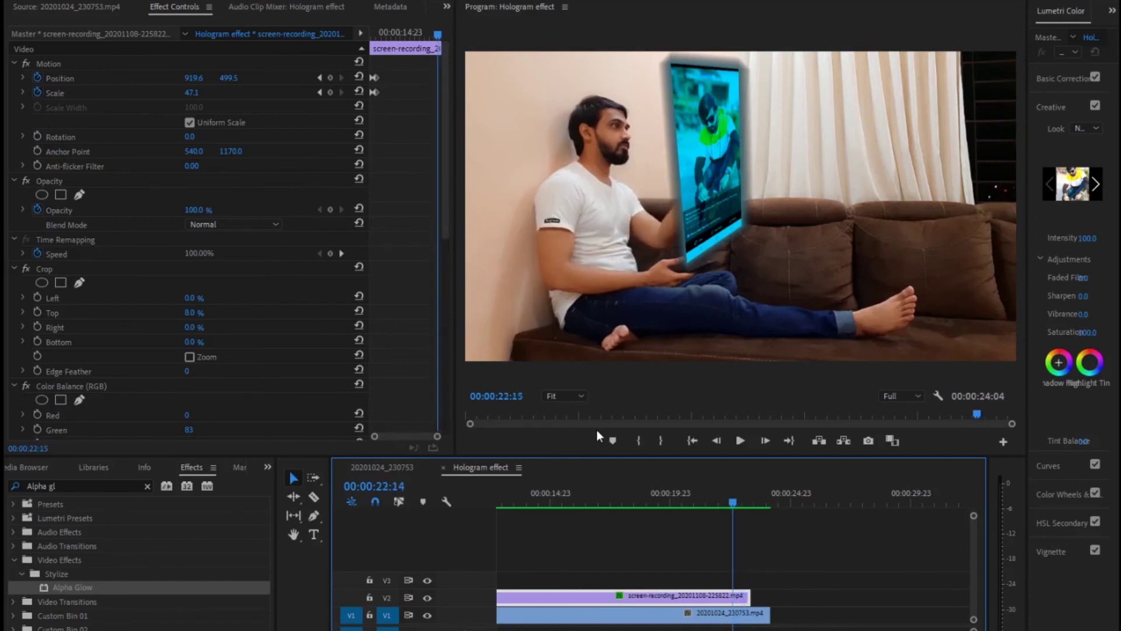
key(Right)
key(Right)
key(Right)
key(Right)
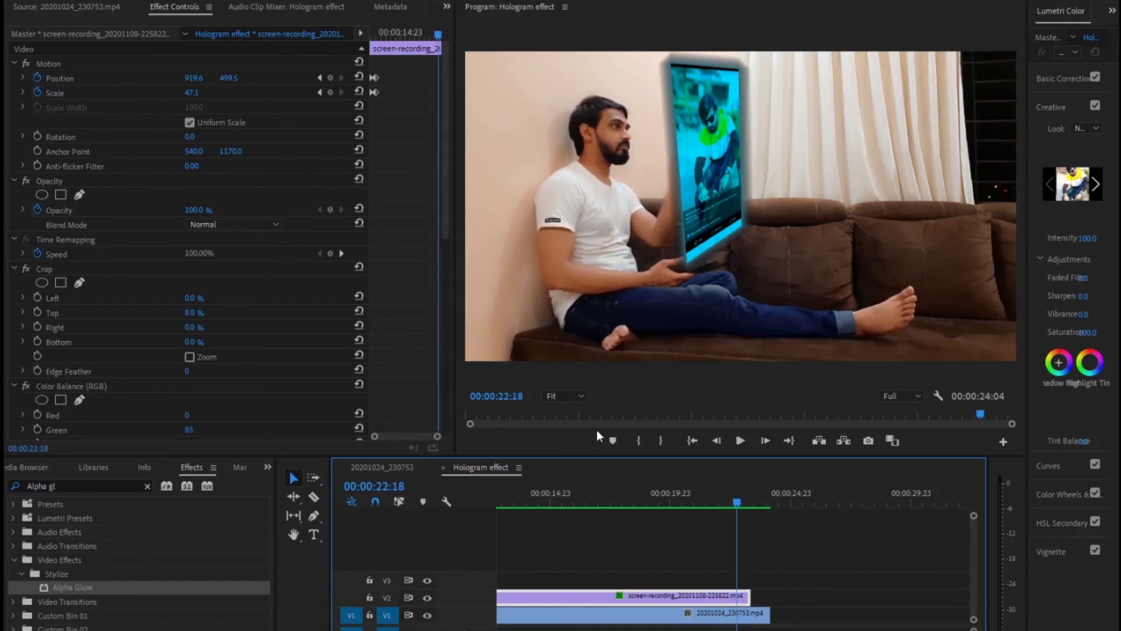
key(Left)
key(Left)
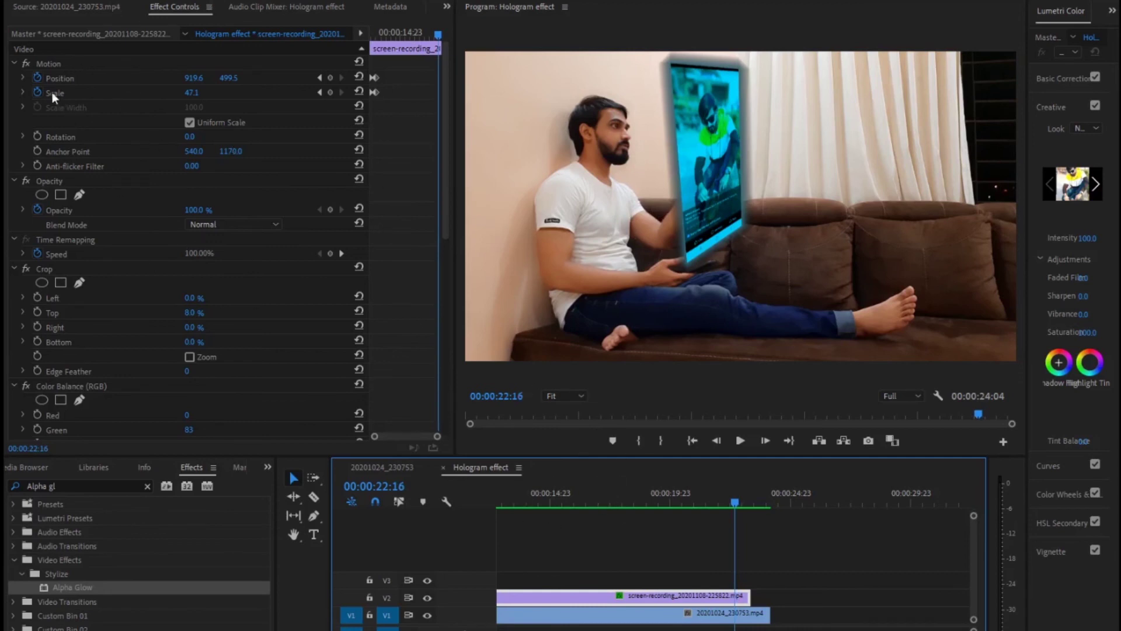
- Add Scale and Position keyframes at 22:16, then shift the panel left to X 839.6 at 23:06
click(332, 93)
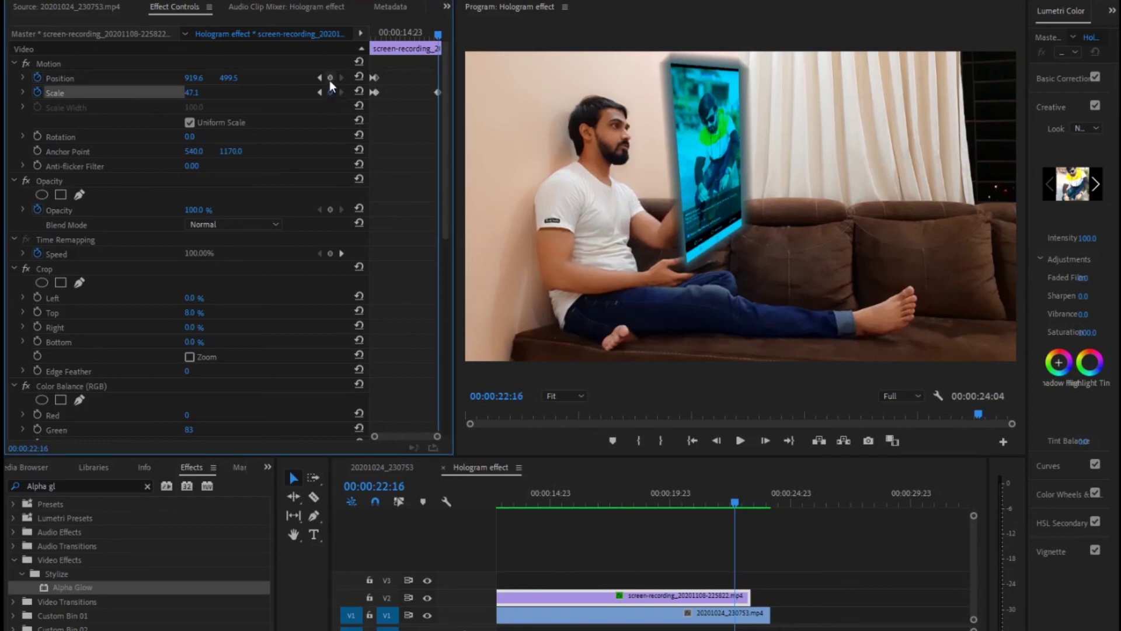
click(330, 77)
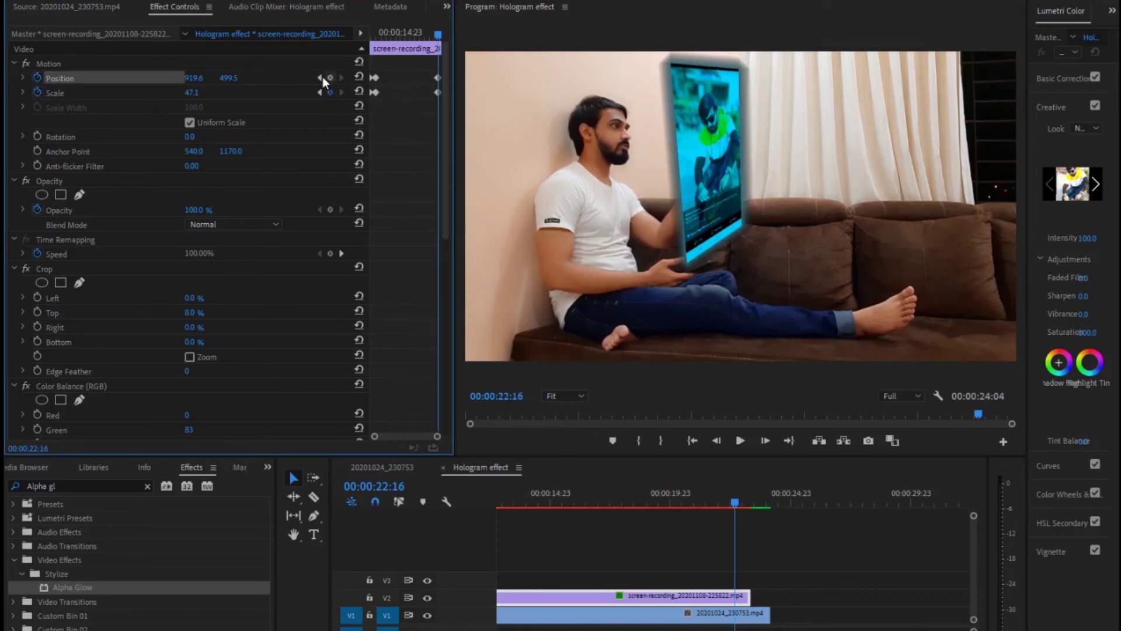
key(Right)
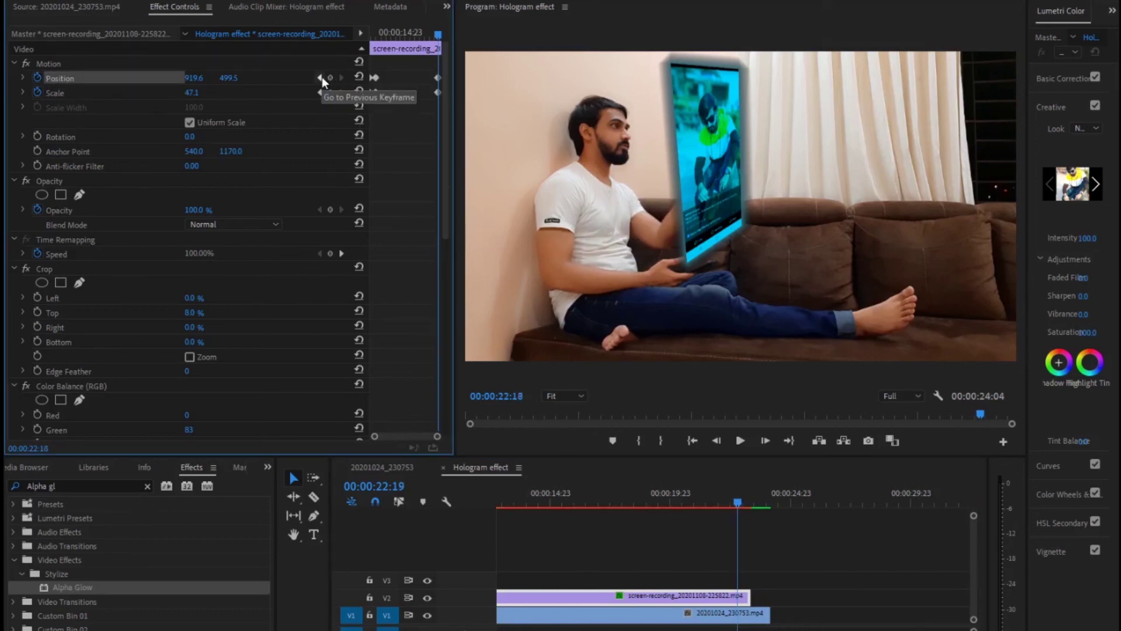
key(Right)
key(Right)
key(Right)
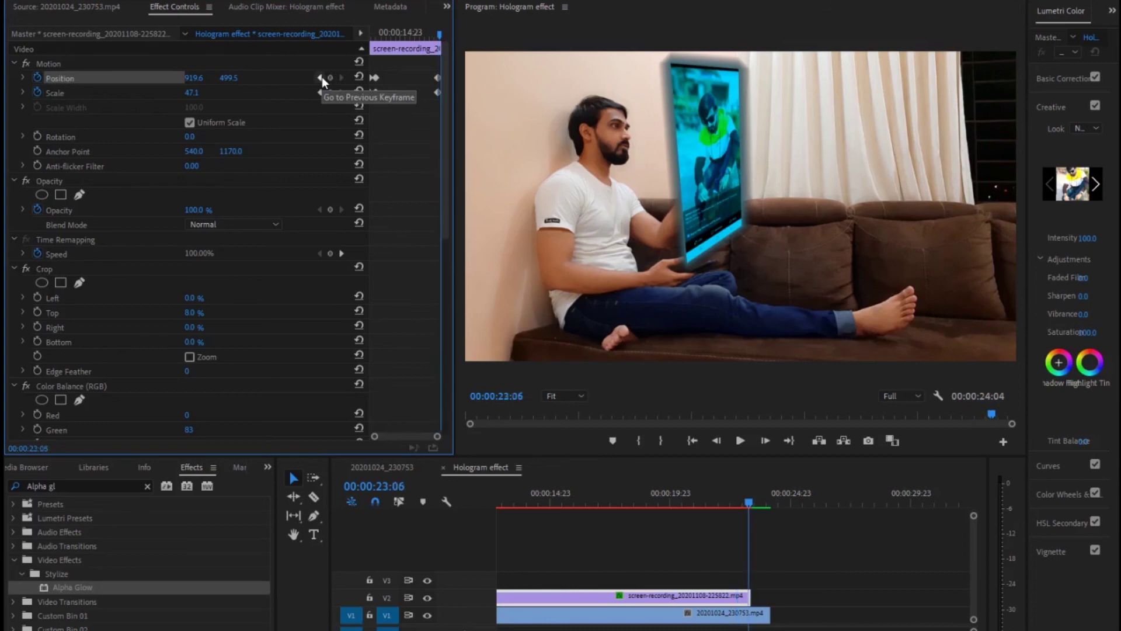
drag(199, 78, 192, 83)
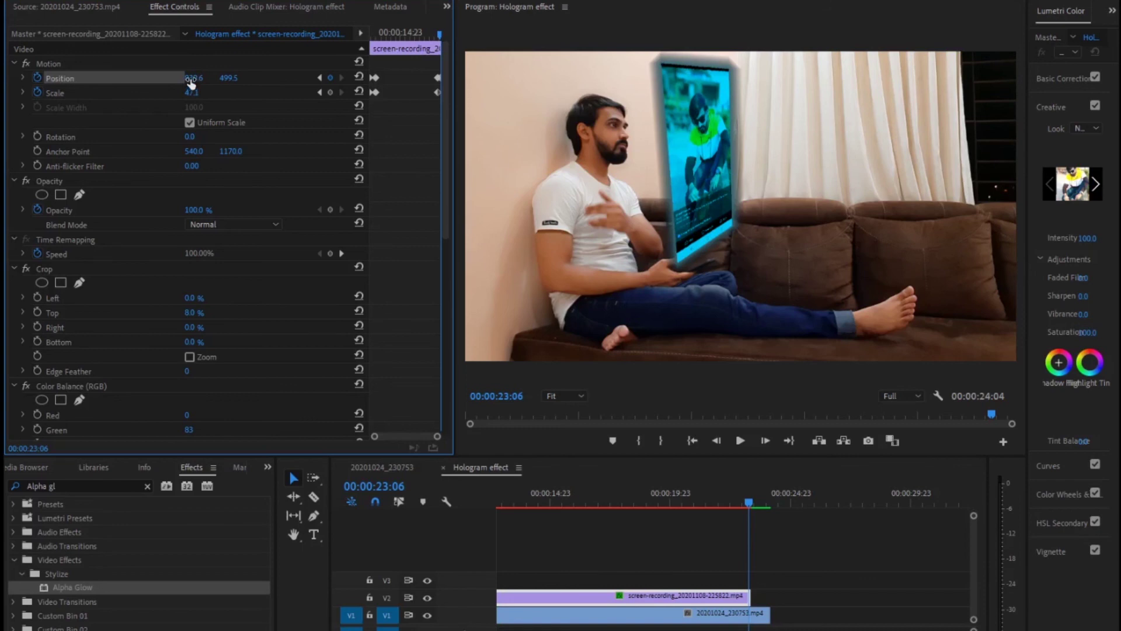
drag(190, 84, 196, 84)
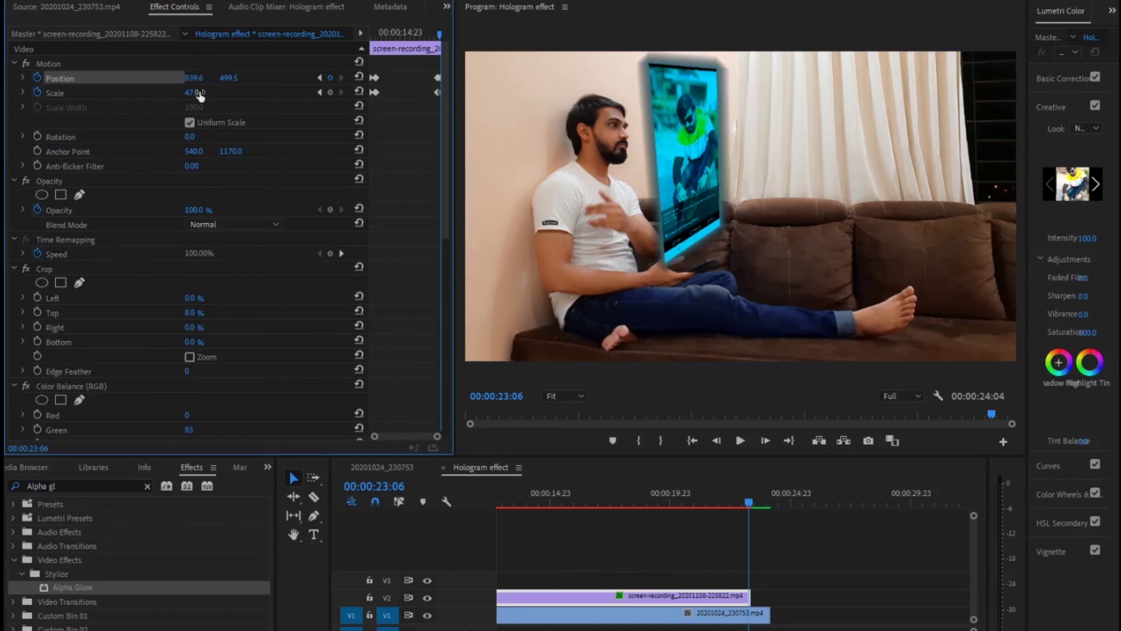